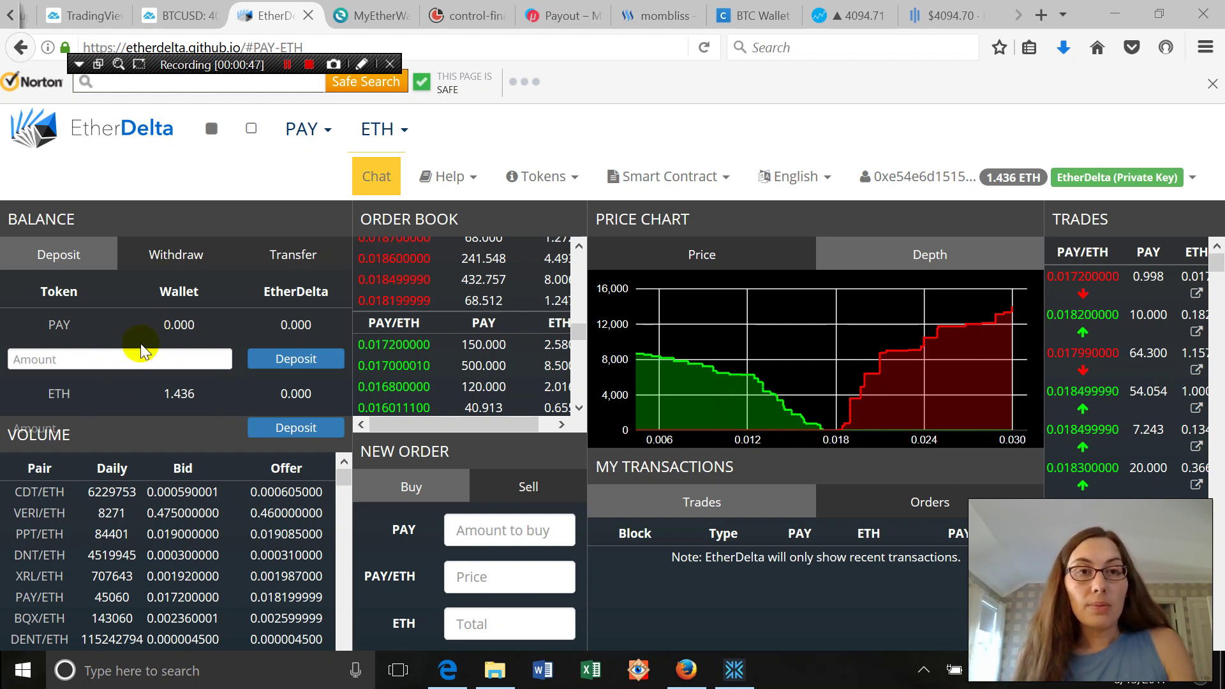
Step: Submit a 1.3 ETH deposit to the EtherDelta exchange and open its transaction on Etherscan
click(149, 361)
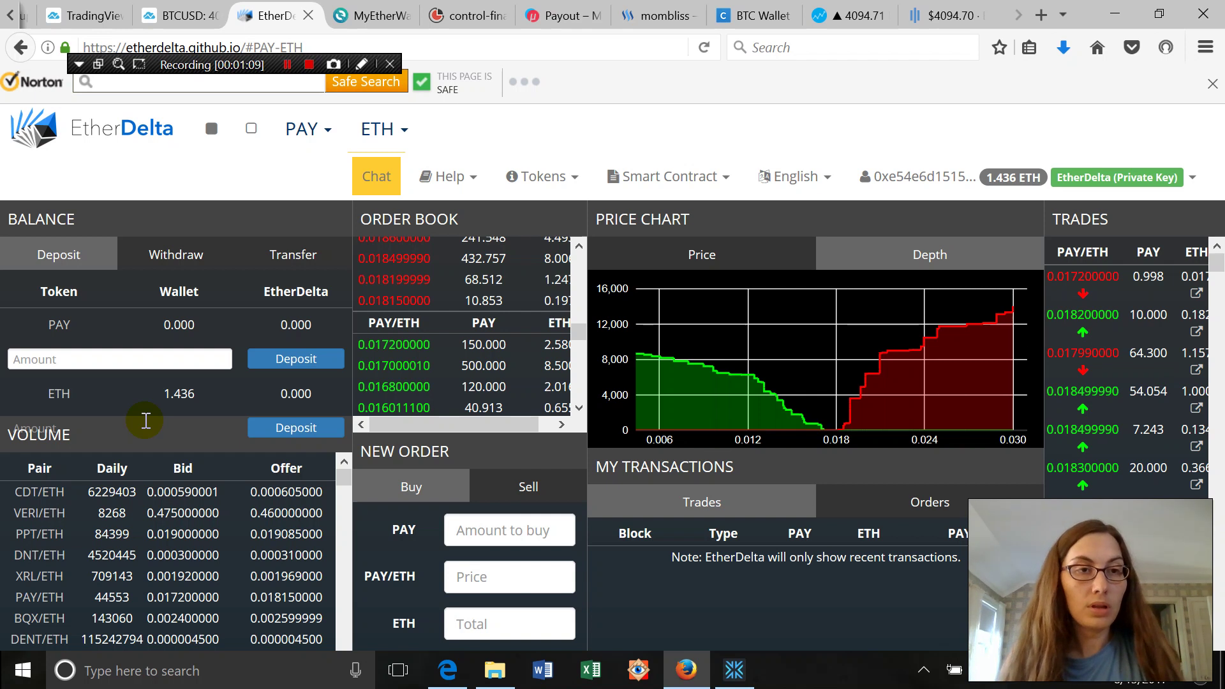
click(133, 438)
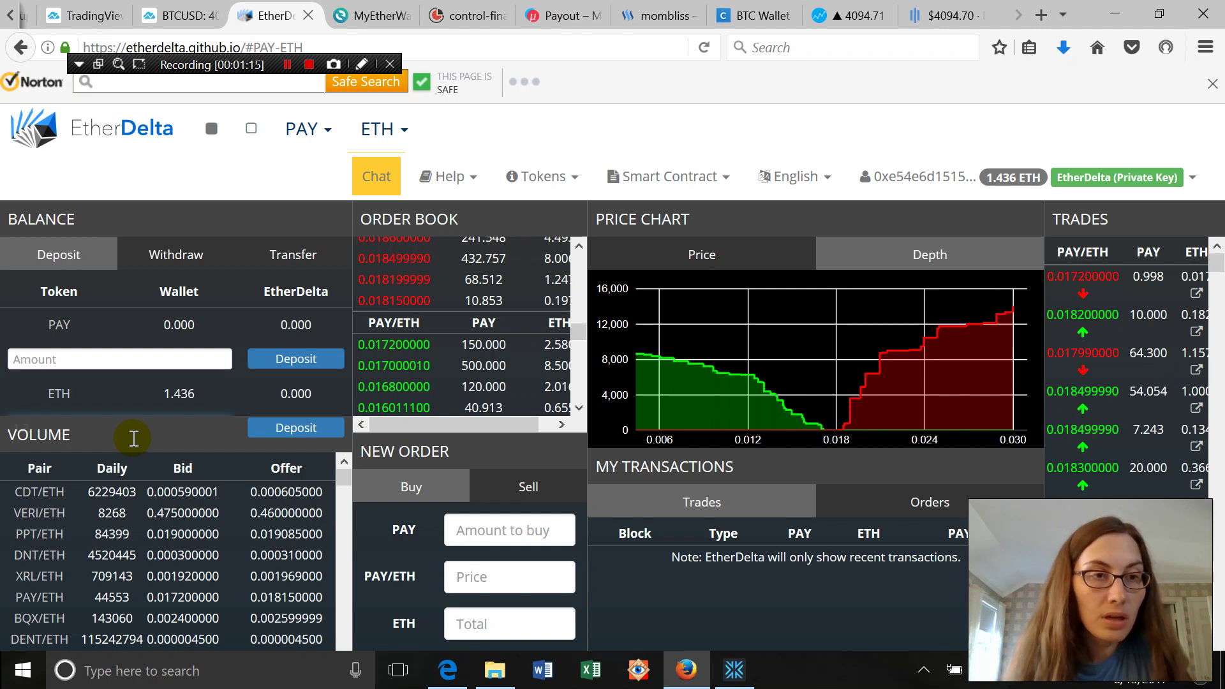
click(263, 437)
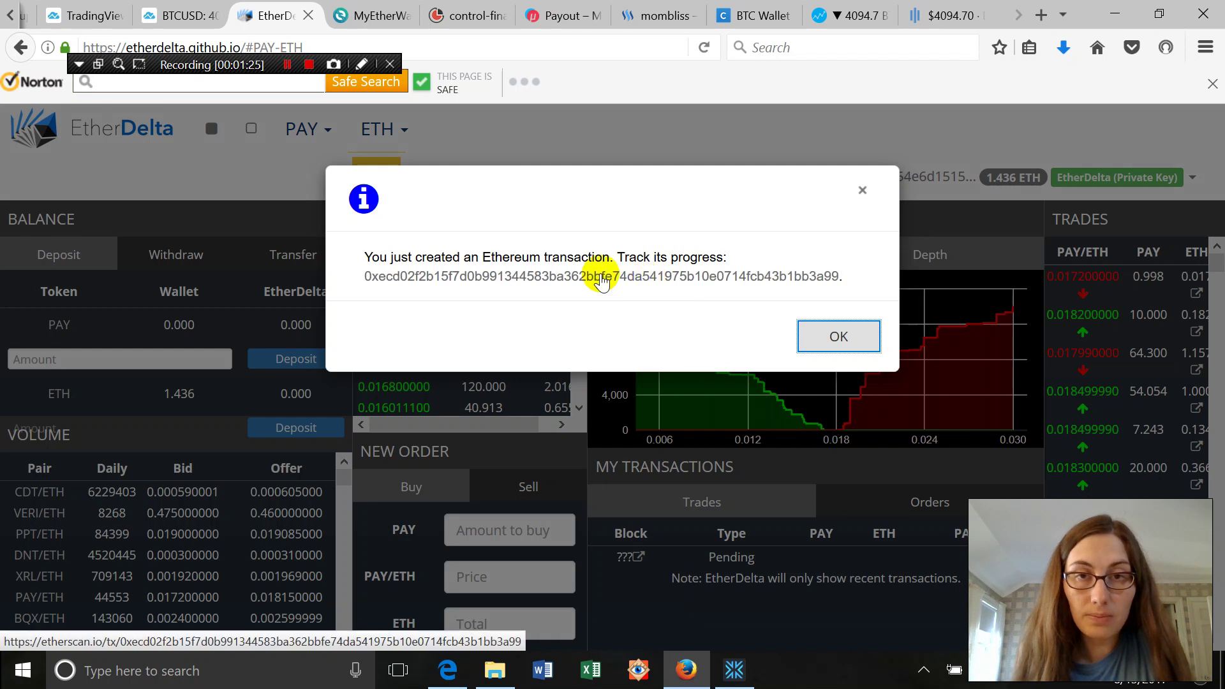
click(477, 281)
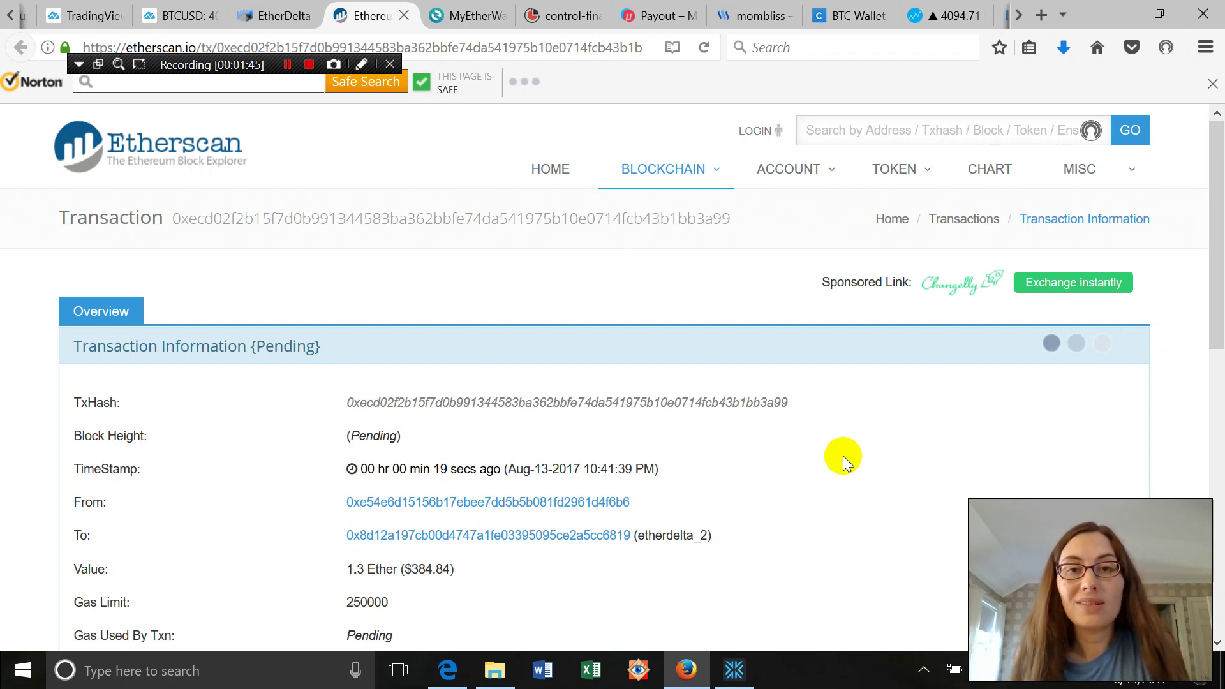
Step: Review the pending 1.3 ETH deposit on Etherscan, then dismiss EtherDelta's transaction-created notice
scroll(844, 454, down, 3)
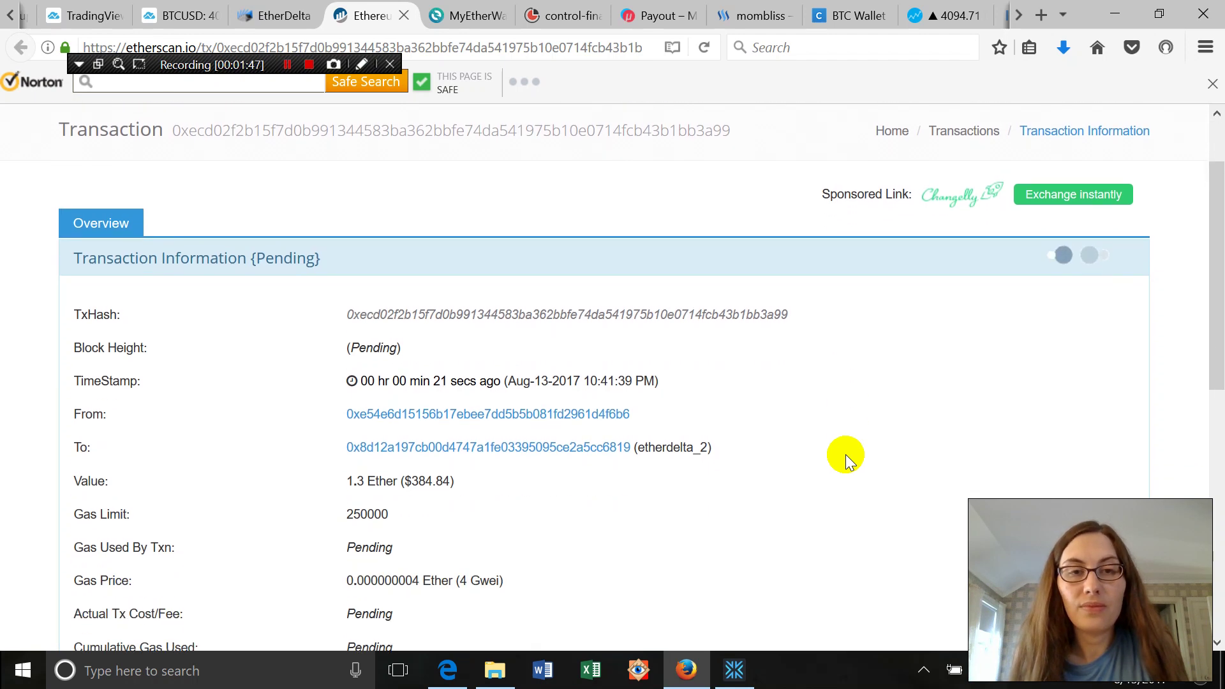
scroll(845, 454, up, 3)
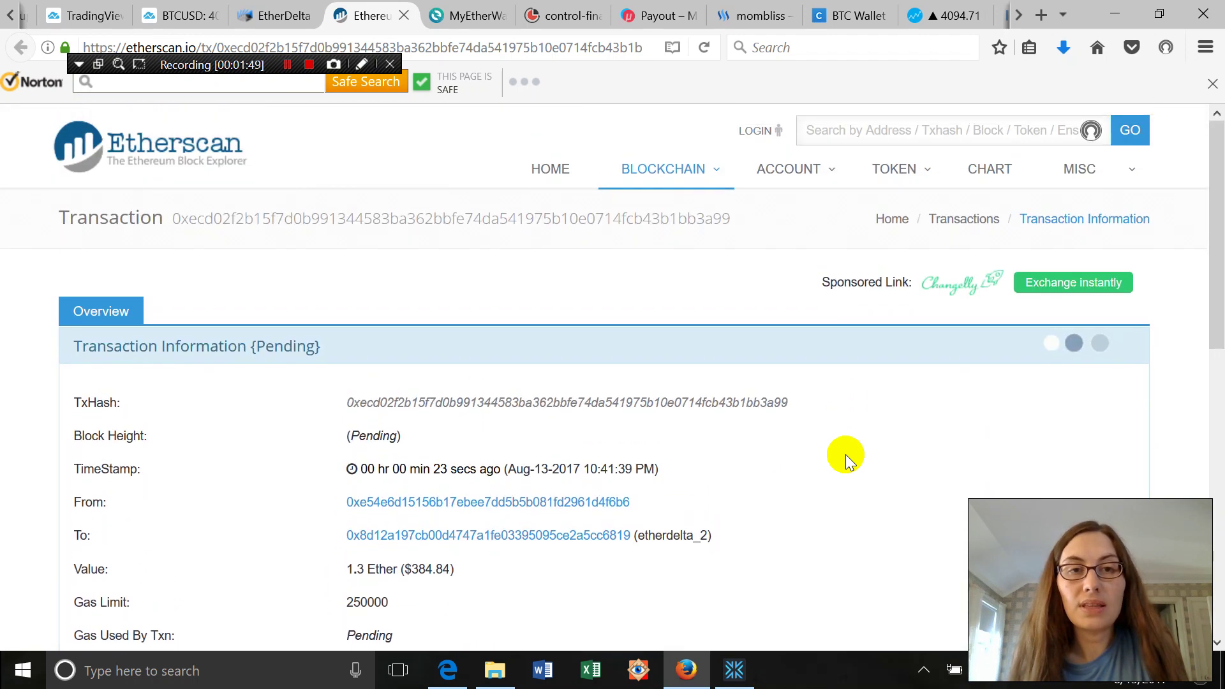
scroll(845, 454, down, 1)
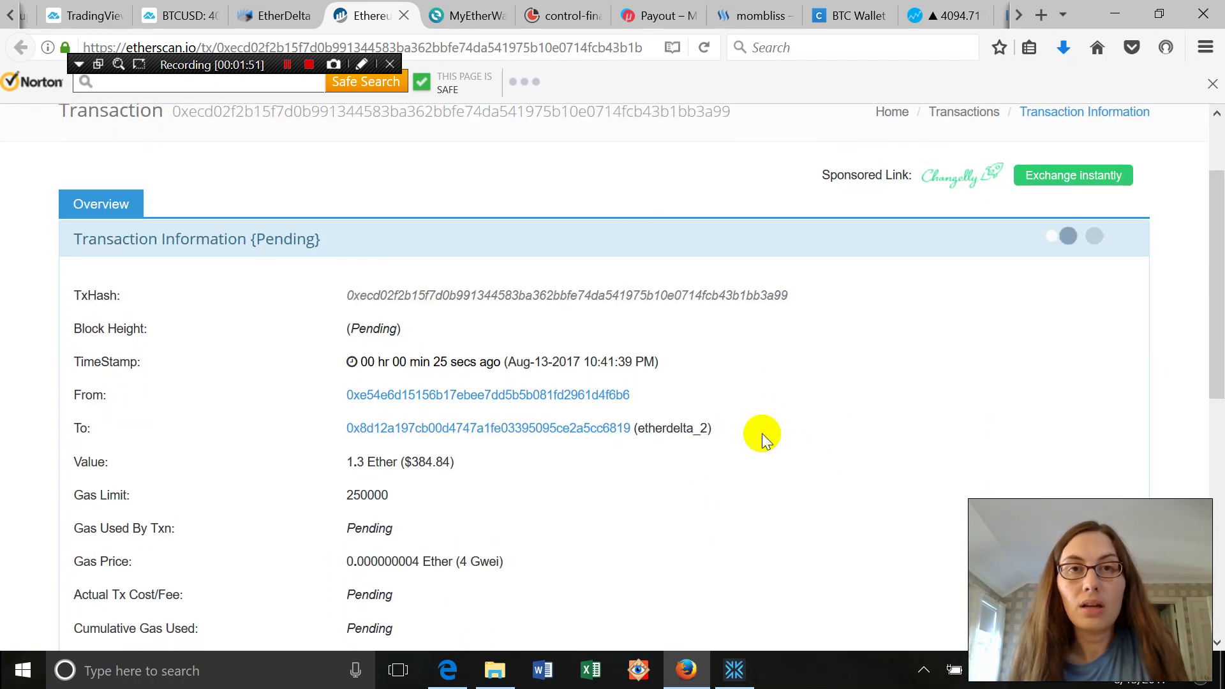
click(270, 18)
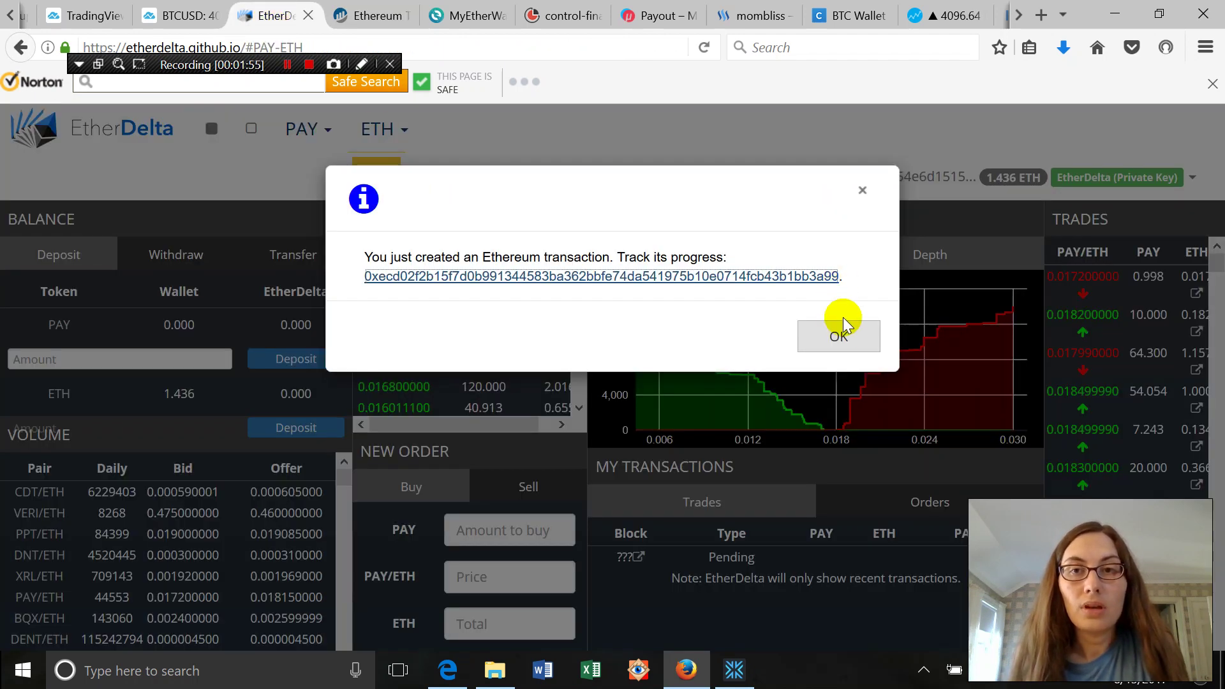
click(368, 23)
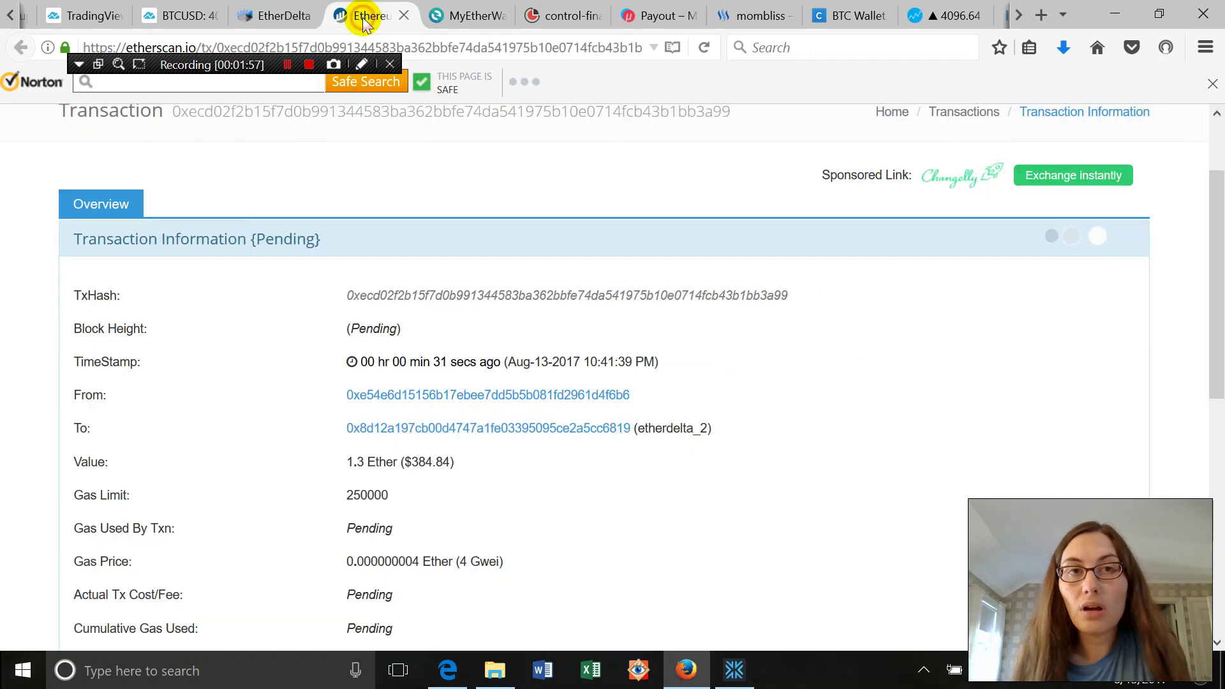
click(267, 21)
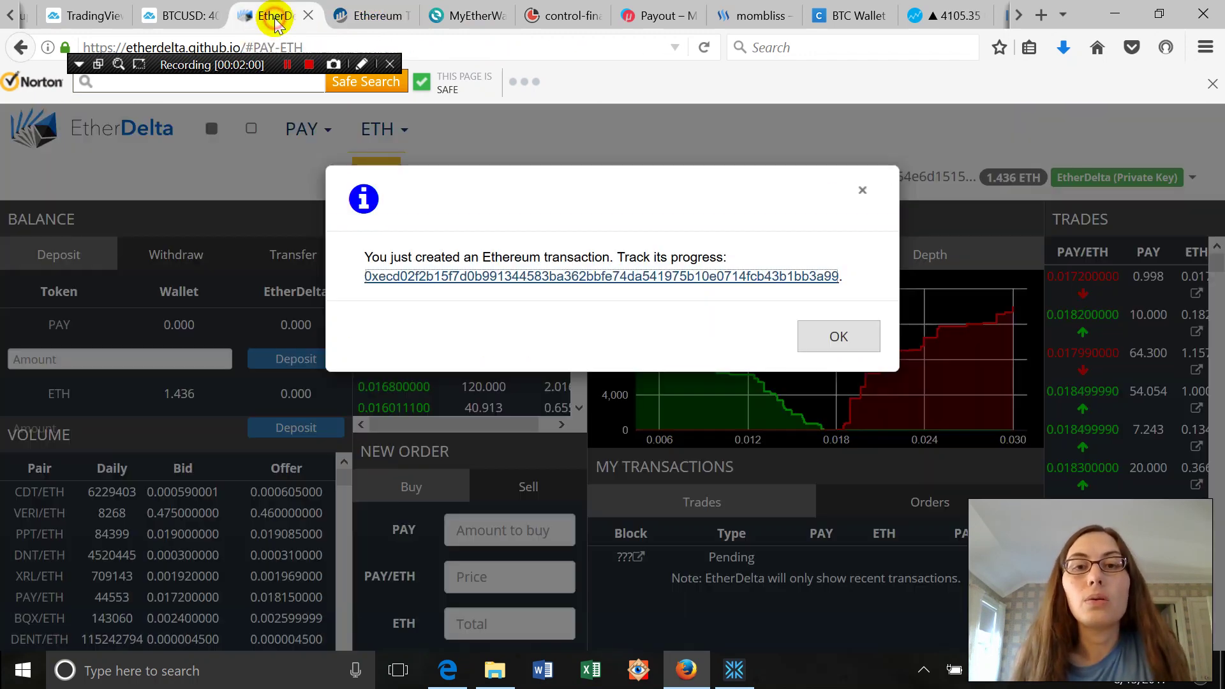
click(838, 338)
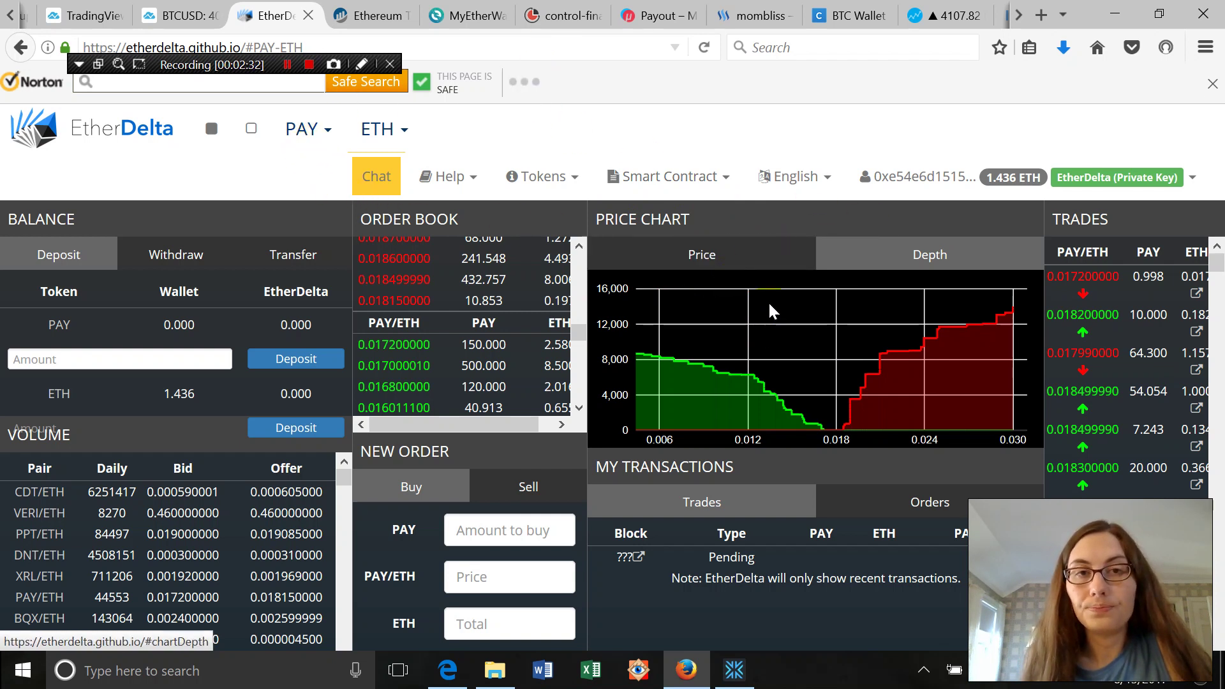
click(712, 265)
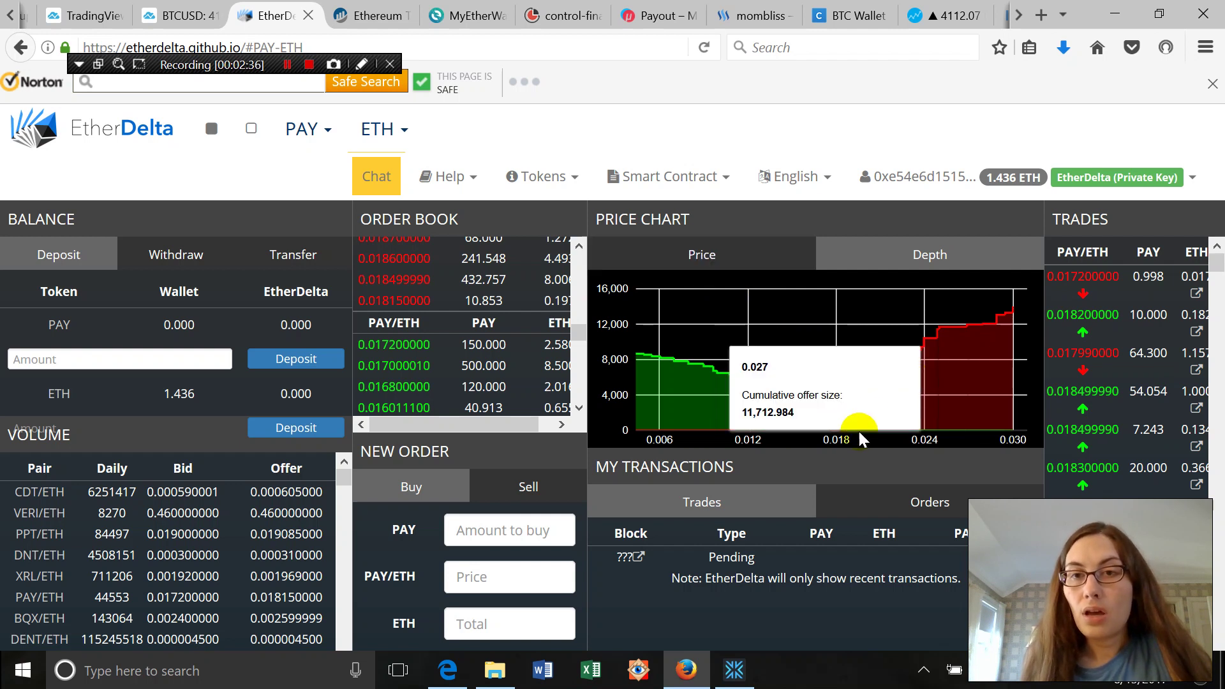
click(835, 440)
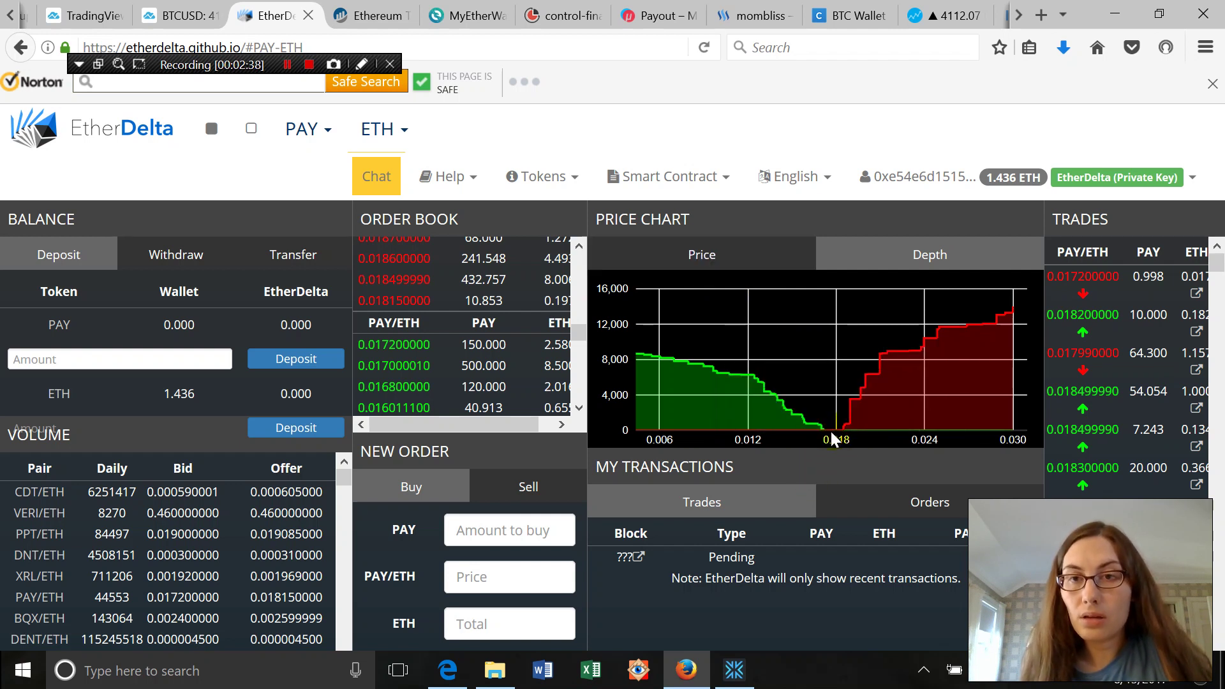
click(819, 438)
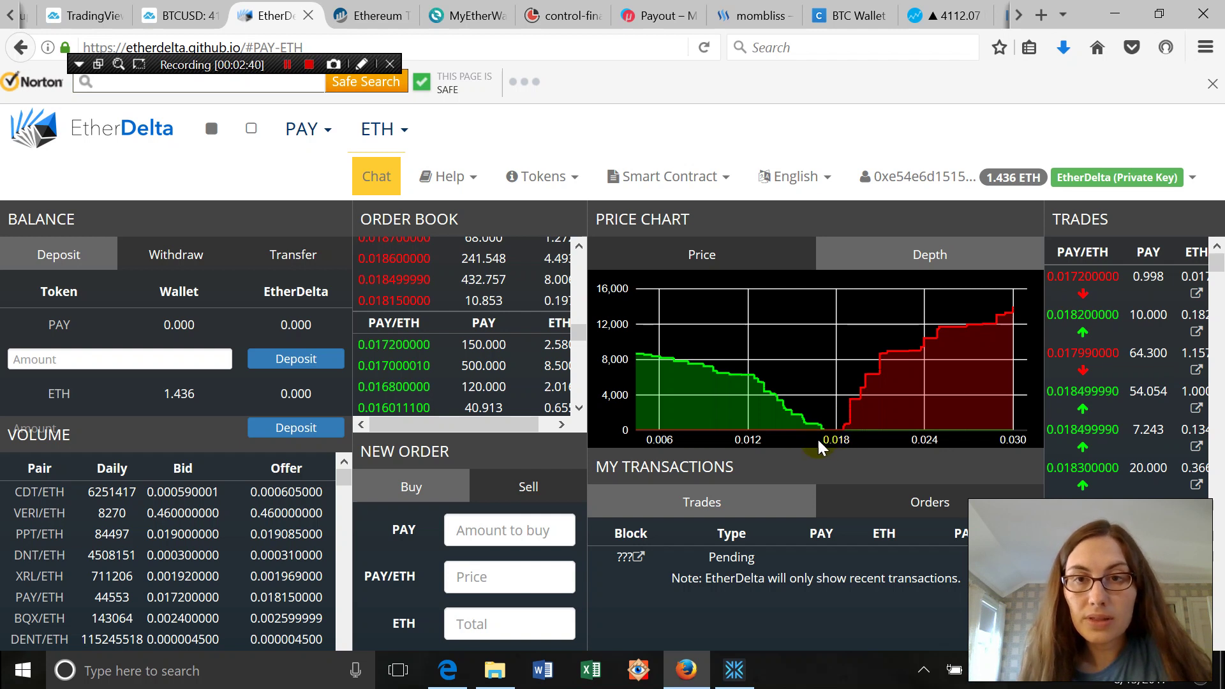
click(837, 437)
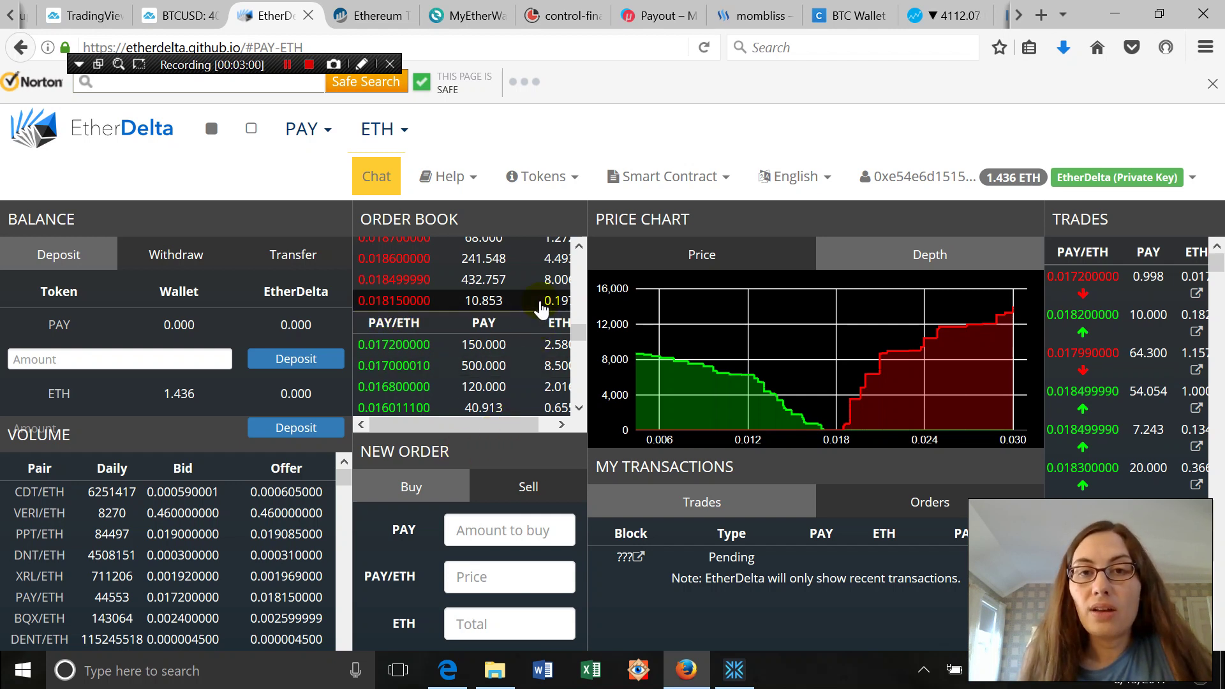
click(669, 254)
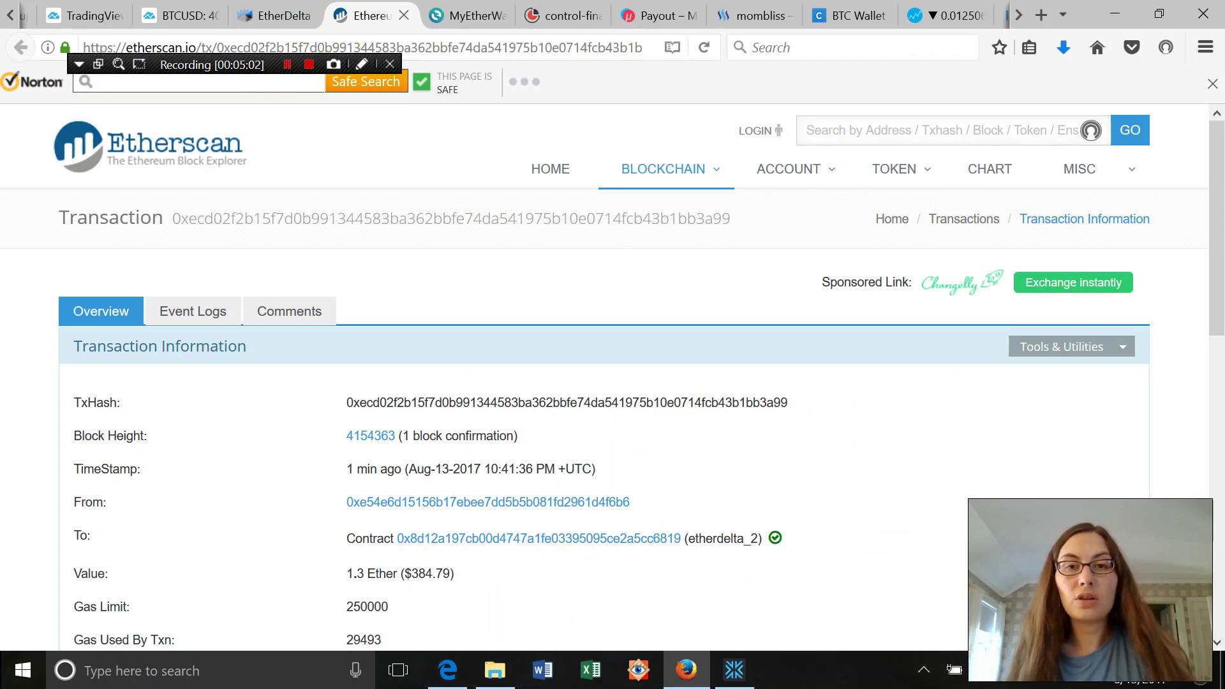
Step: Confirm the deposit landed in block 4154363 and return to EtherDelta
mouse_move(775, 540)
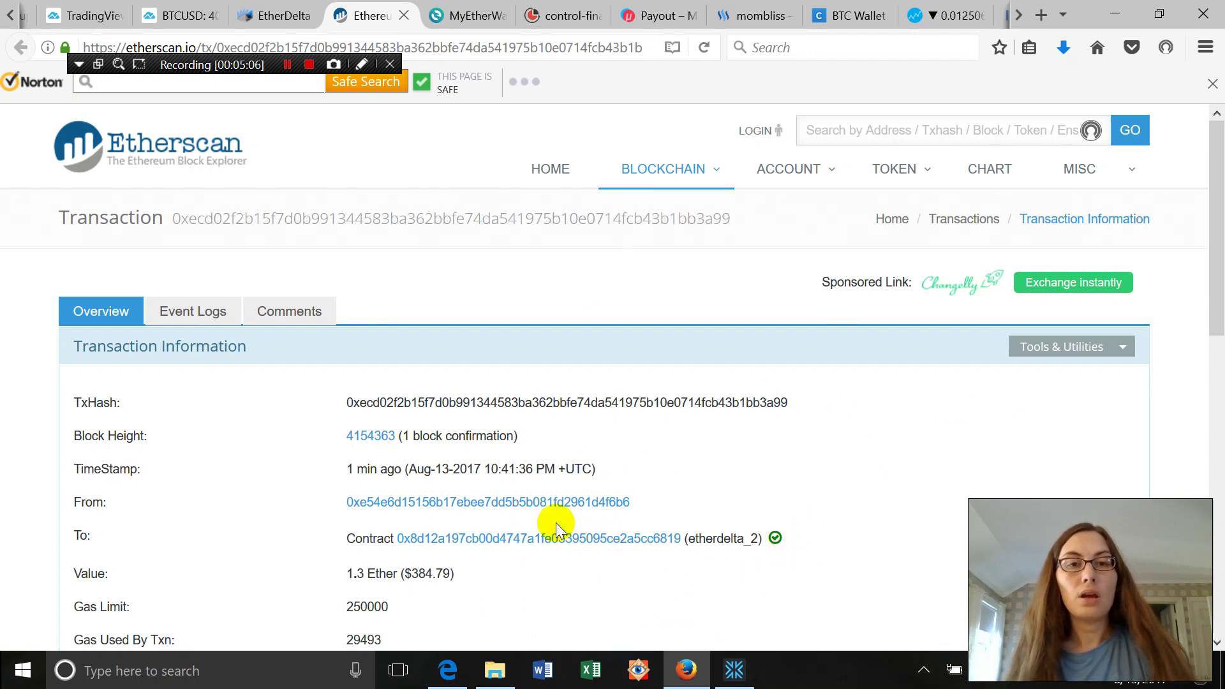
click(284, 17)
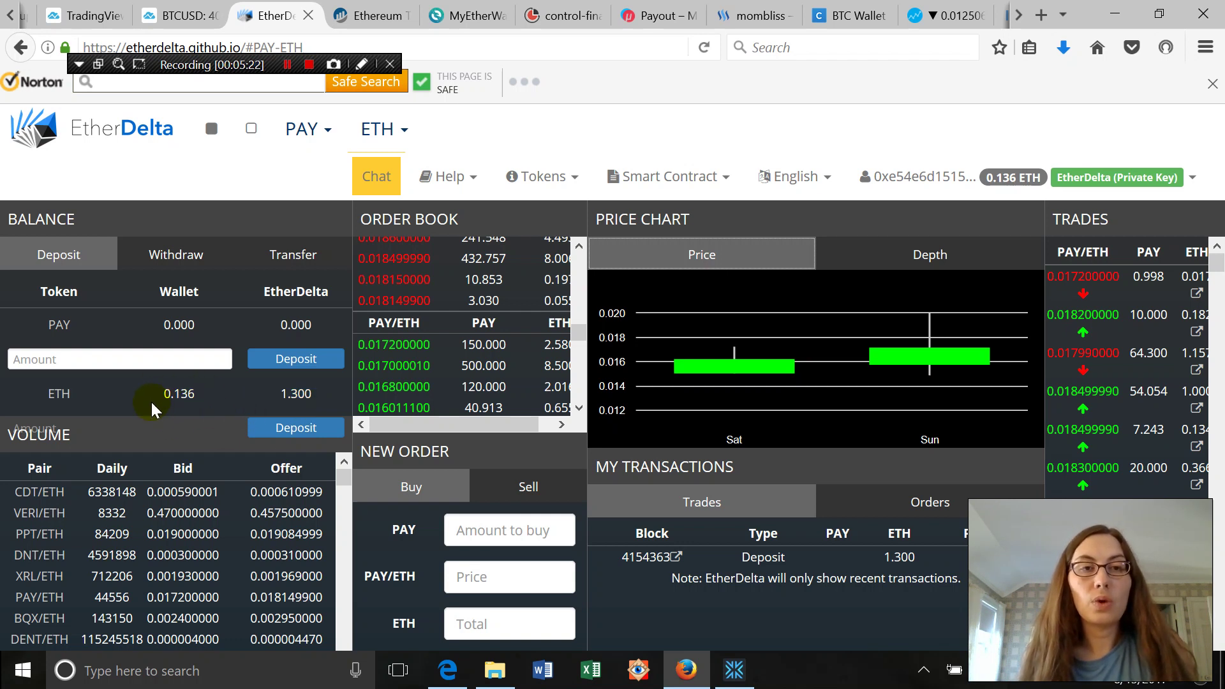
Step: With 1.300 ETH credited on the exchange, open the VERI/ETH market
click(264, 372)
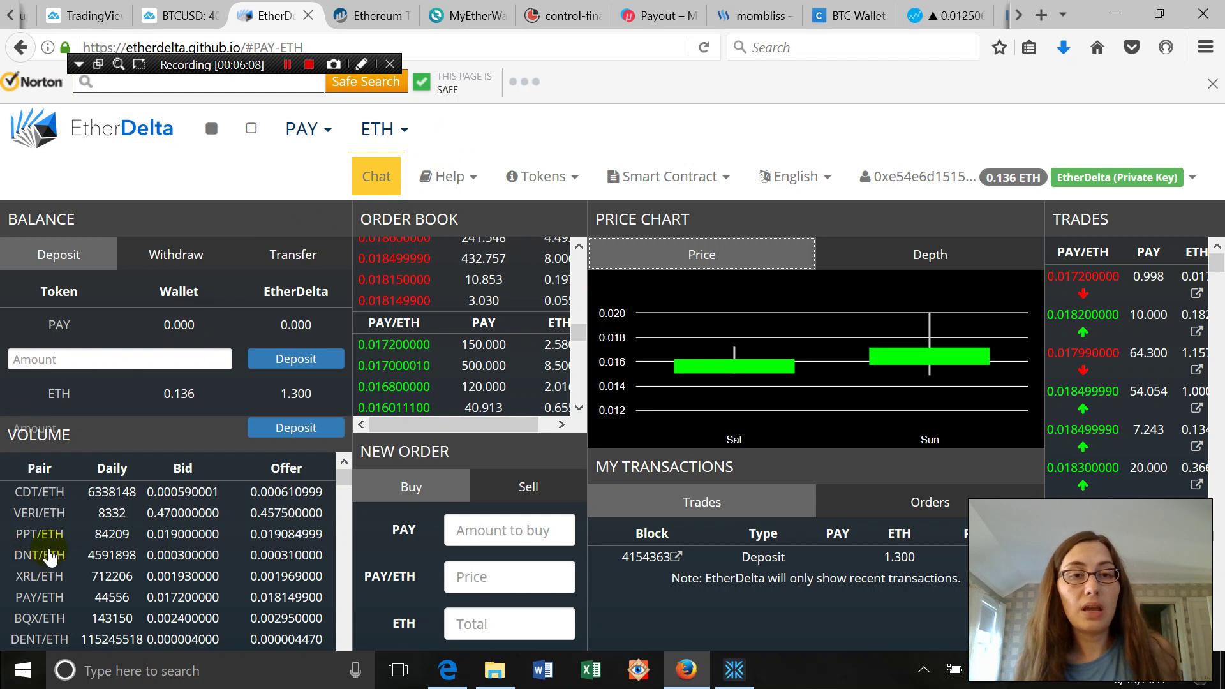
click(41, 513)
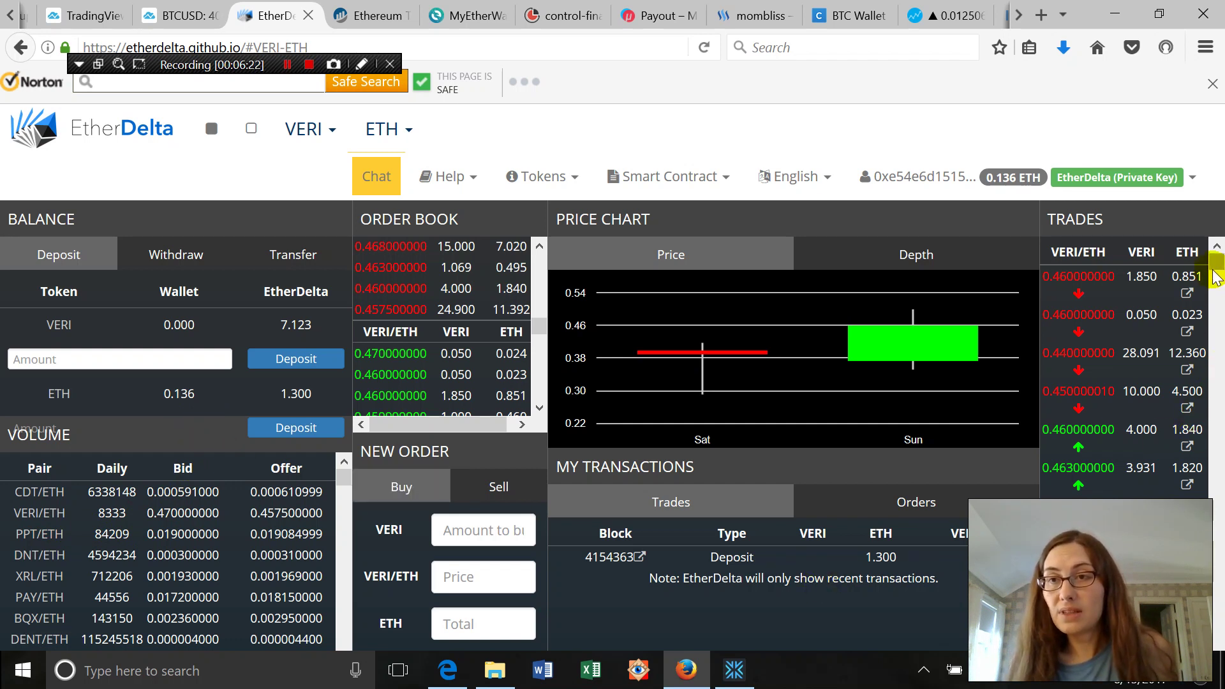
click(1219, 291)
drag(1219, 290, 1219, 347)
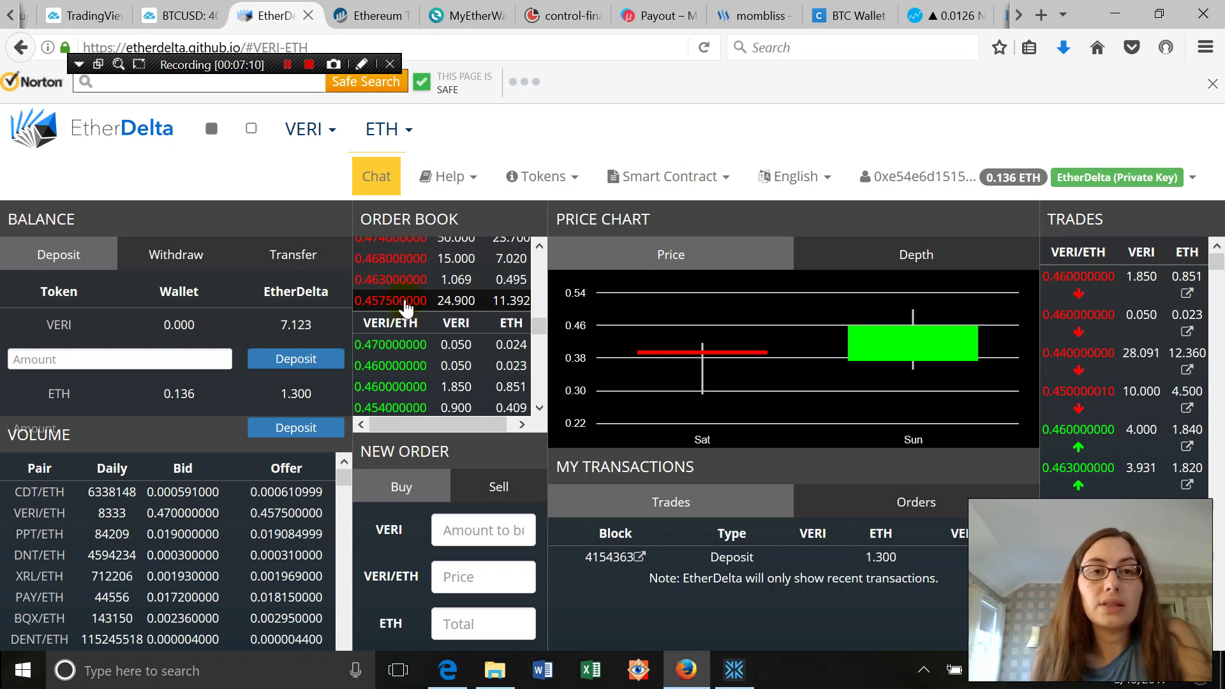
Step: Buy from the 0.4575 VERI sell order, spending 0.9 ETH for about 1.967 VERI
click(404, 301)
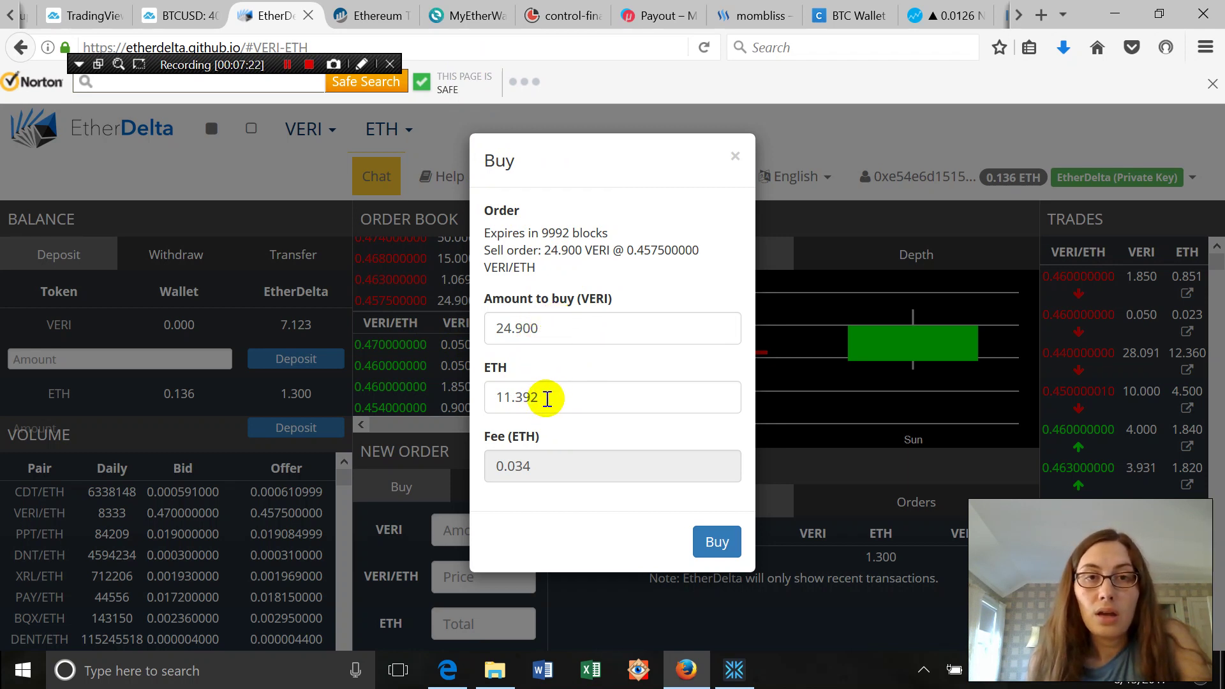
drag(545, 397, 471, 400)
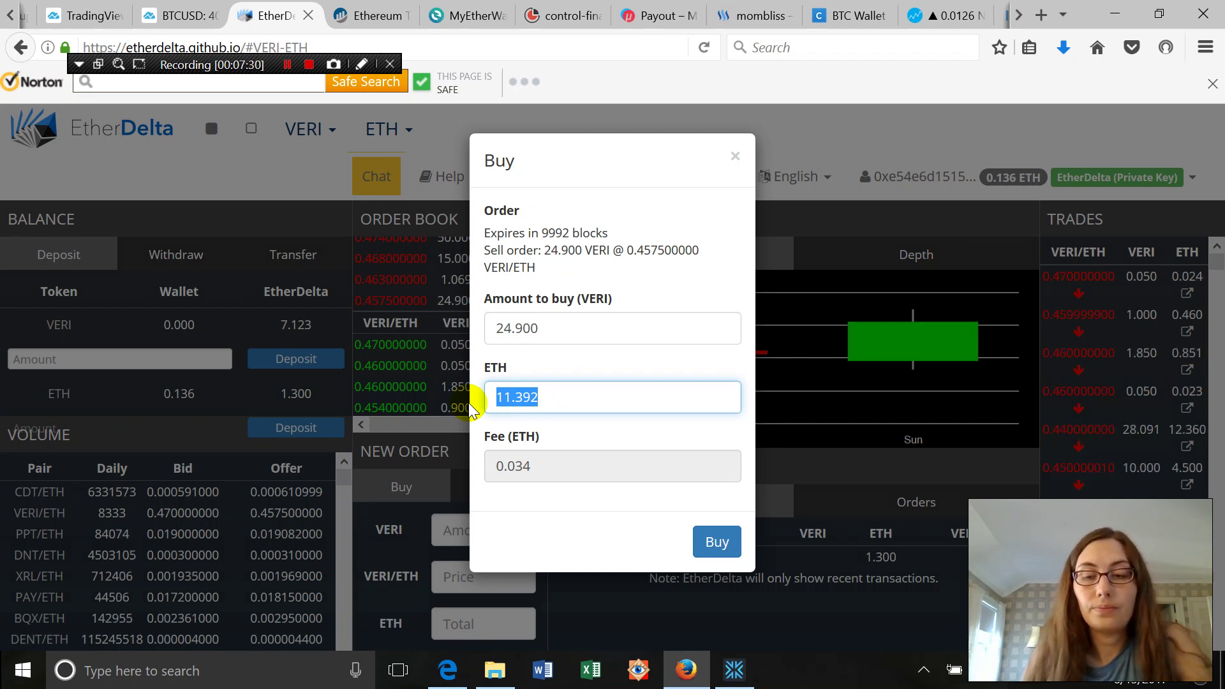
text(.8)
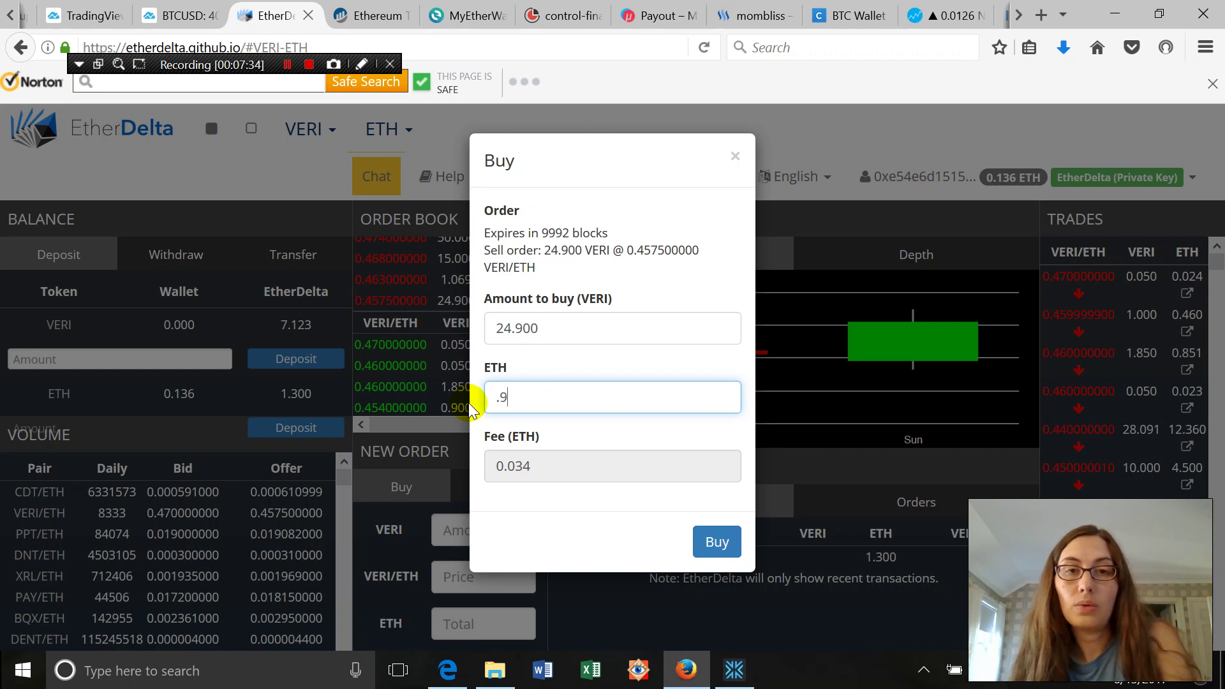
key(BackSpace)
text(9)
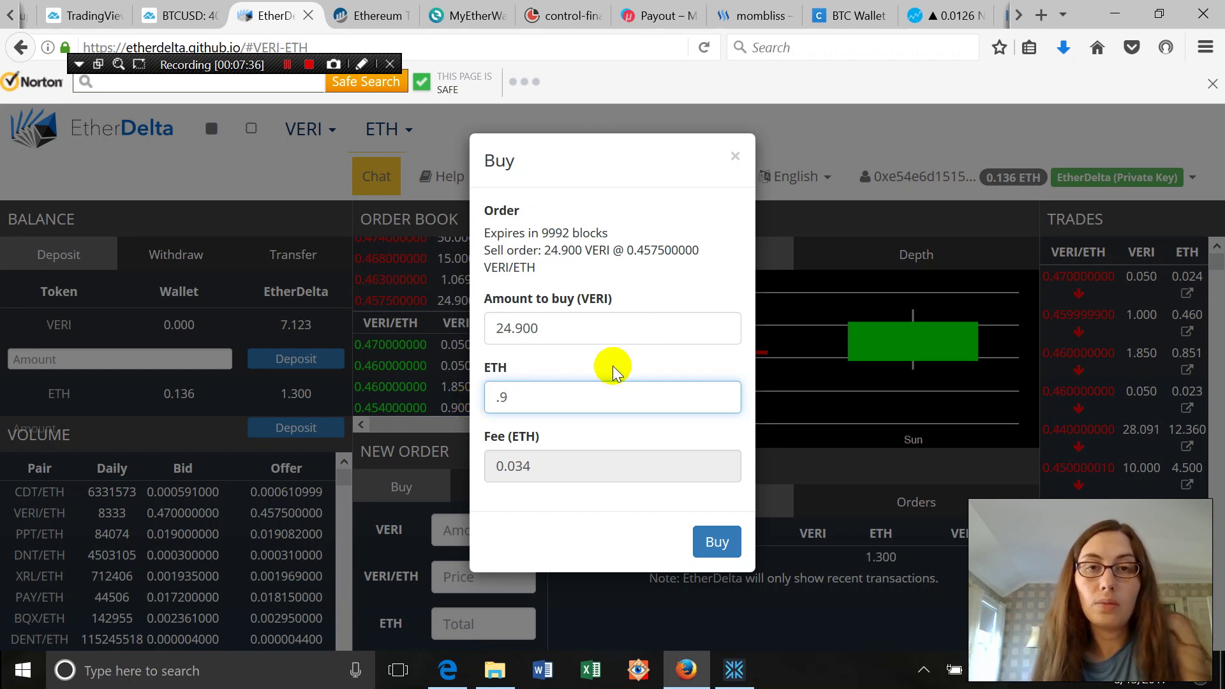
click(624, 332)
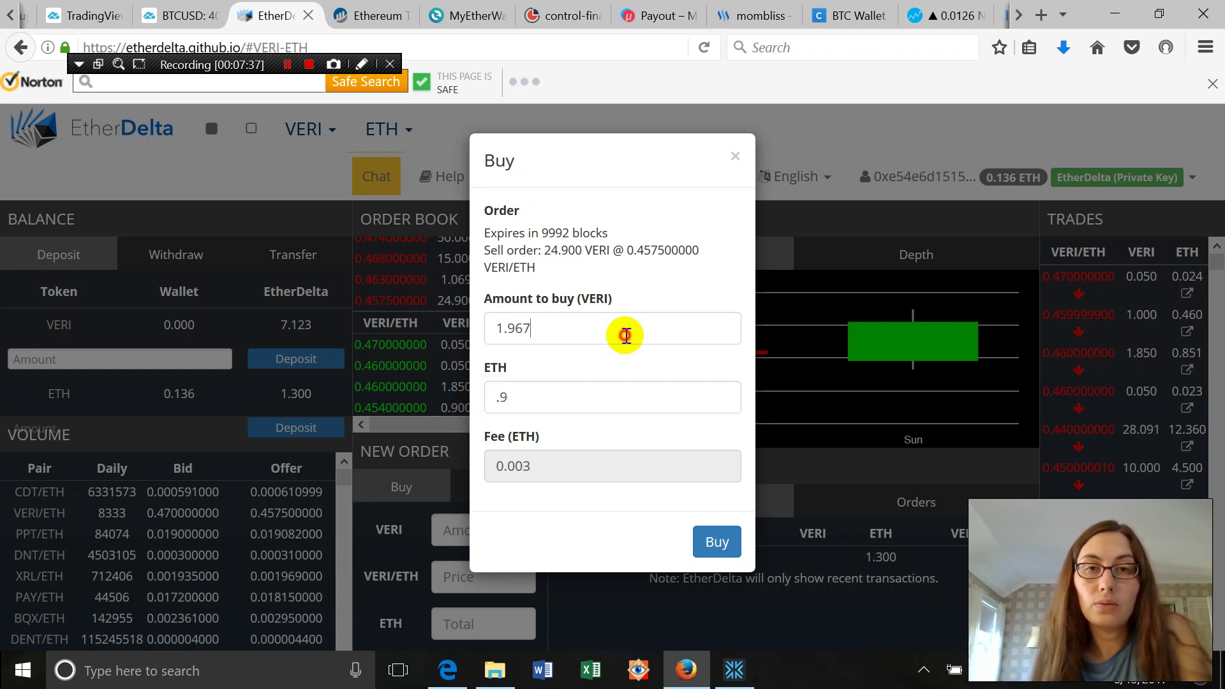
click(716, 550)
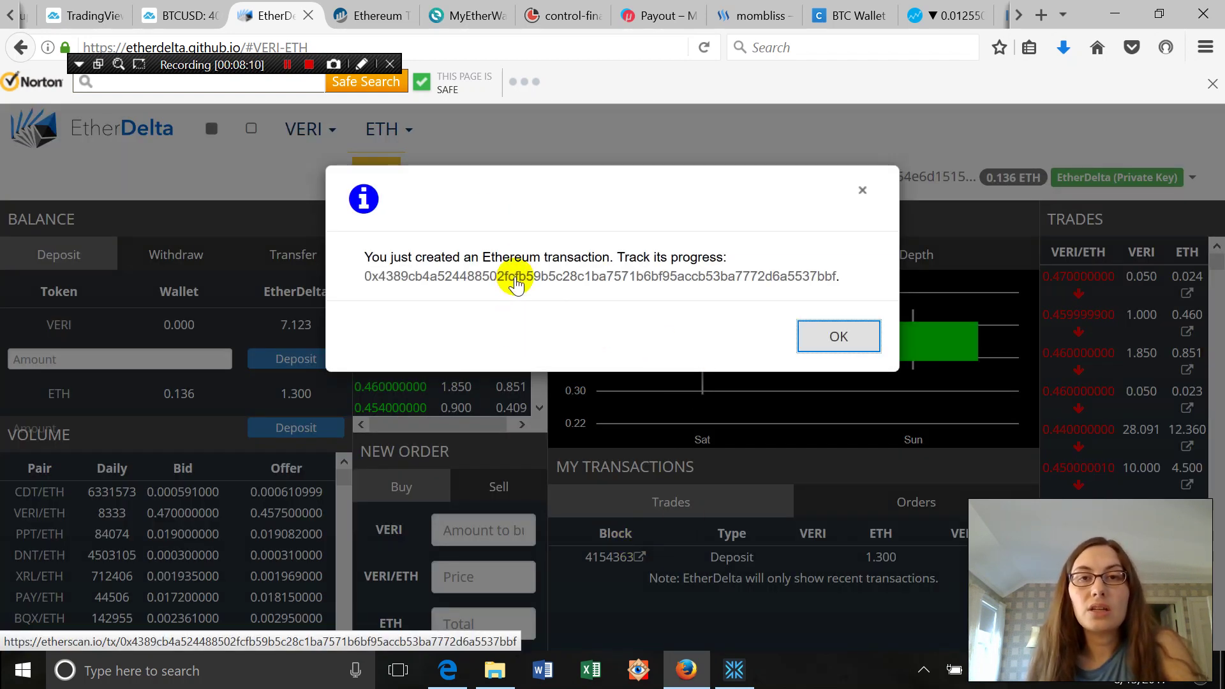
Step: View the VERI purchase transaction on Etherscan, then dismiss EtherDelta's confirmation notice
click(515, 278)
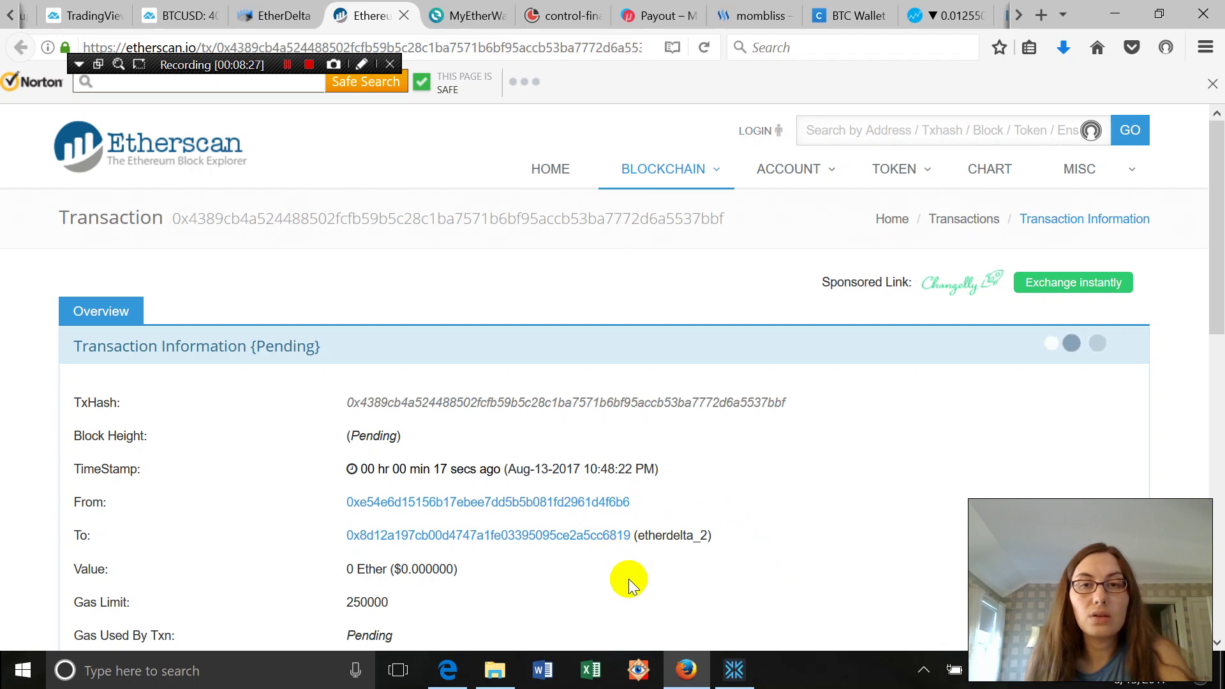
click(278, 17)
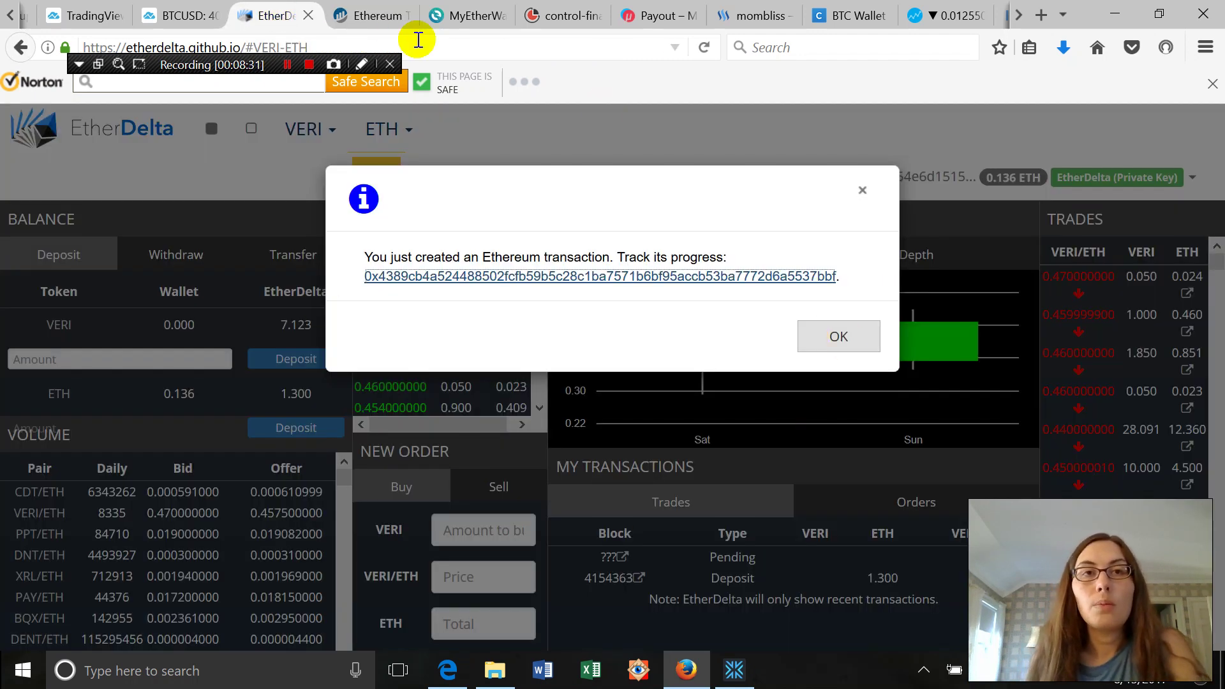
click(839, 344)
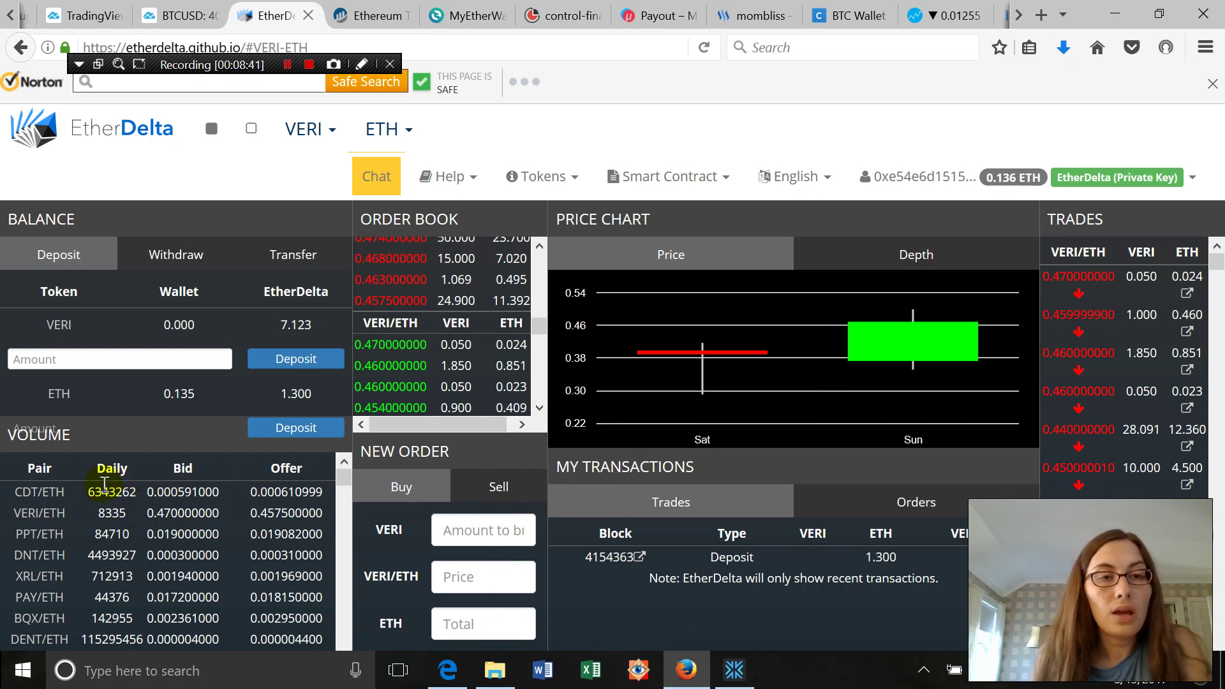
Step: Switch to the PAY/ETH market and start a buy order for PAY
click(52, 603)
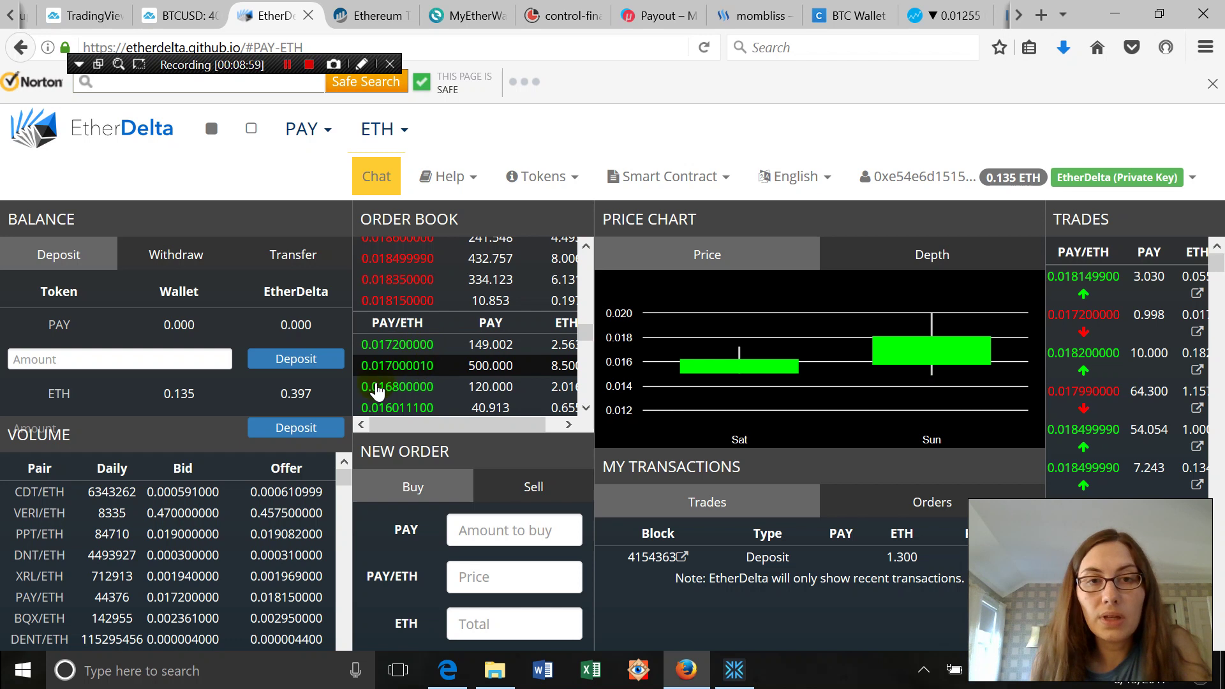
click(418, 490)
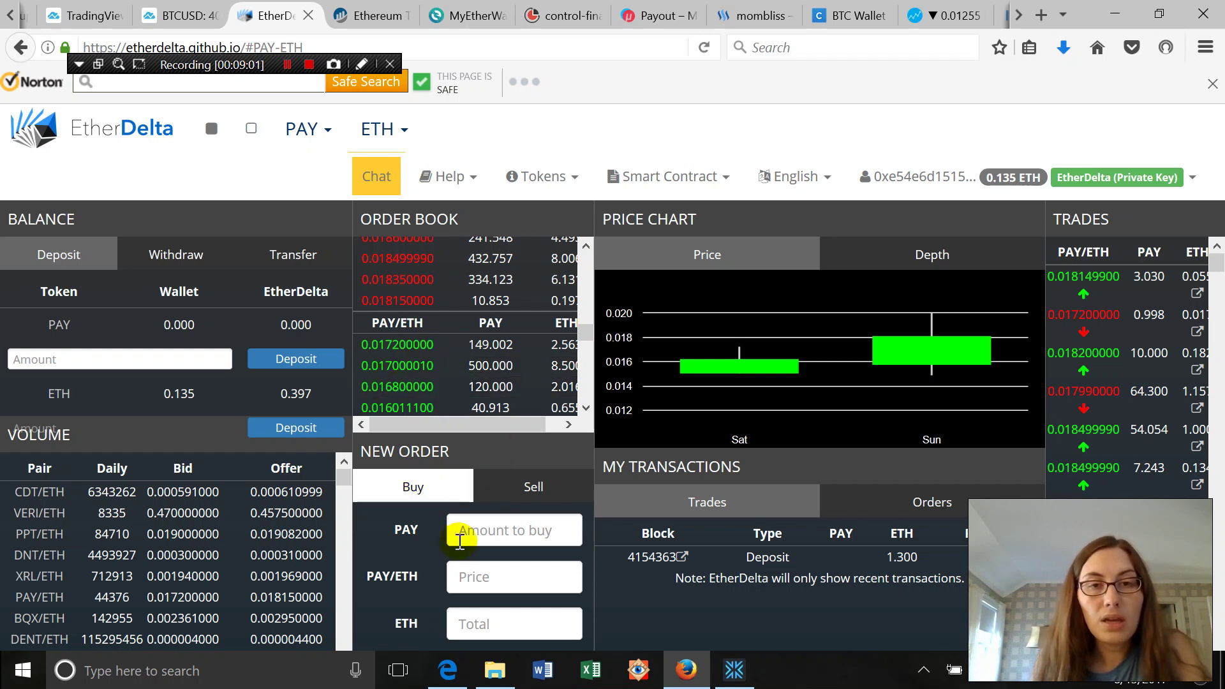
click(479, 529)
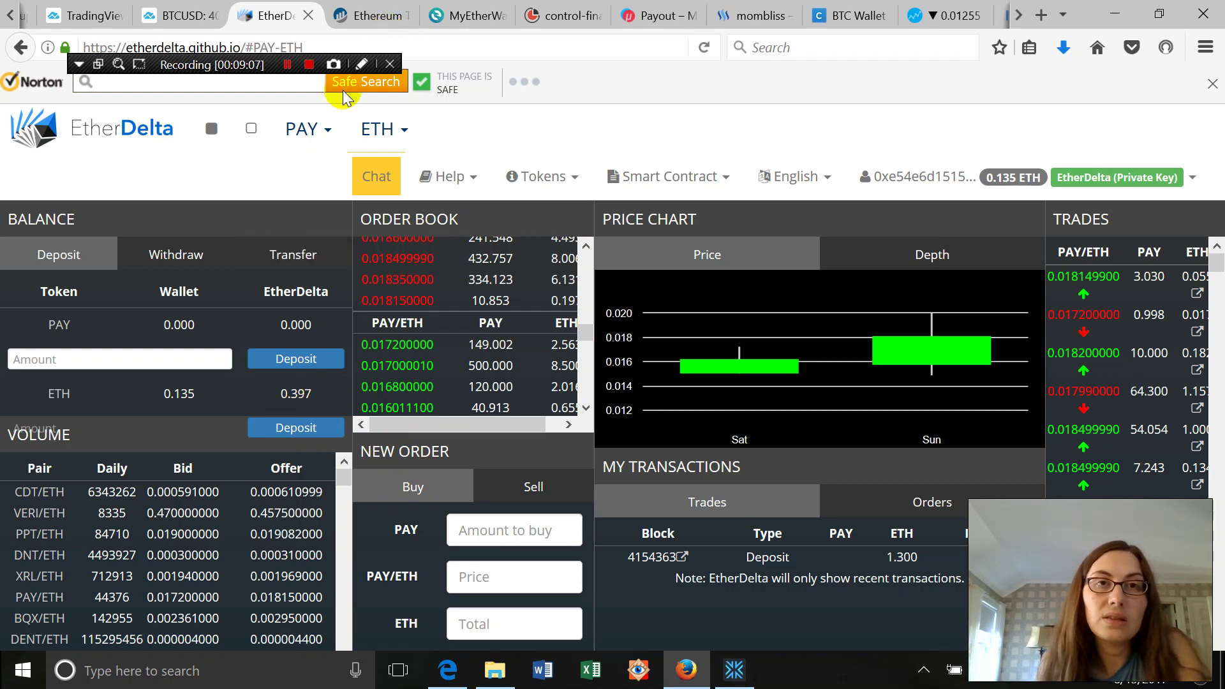
Step: Verify the VERI purchase is confirmed in block 4154384, then close the Etherscan tab
click(370, 16)
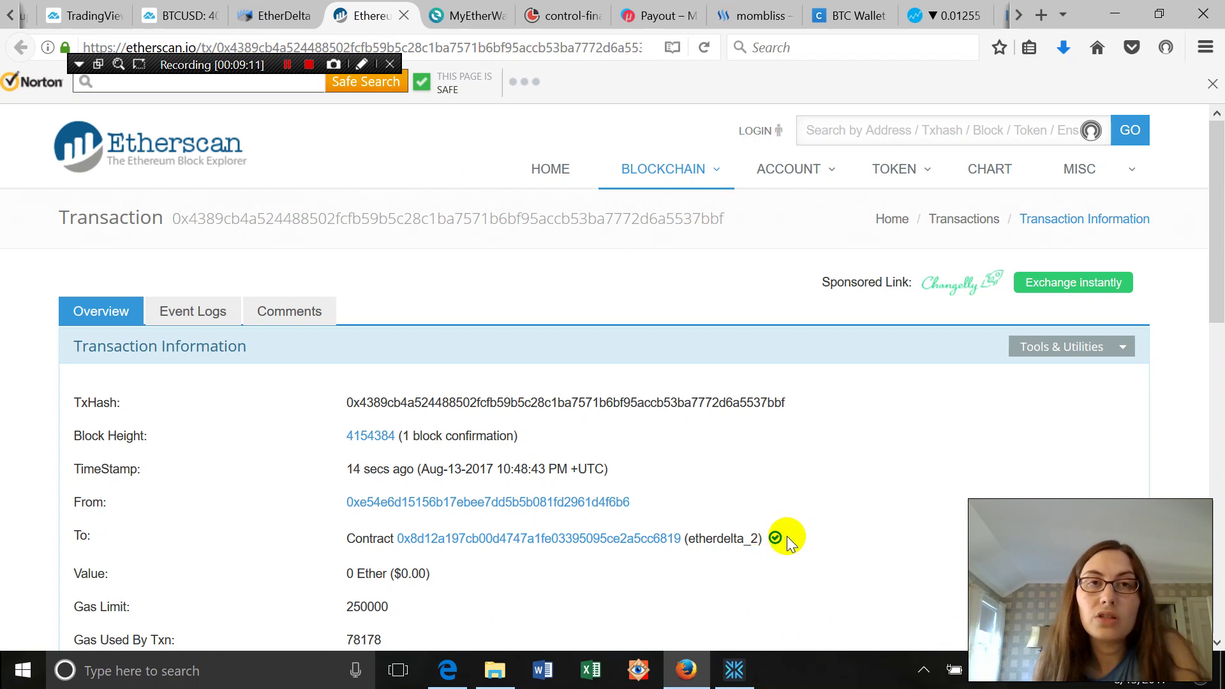
click(405, 15)
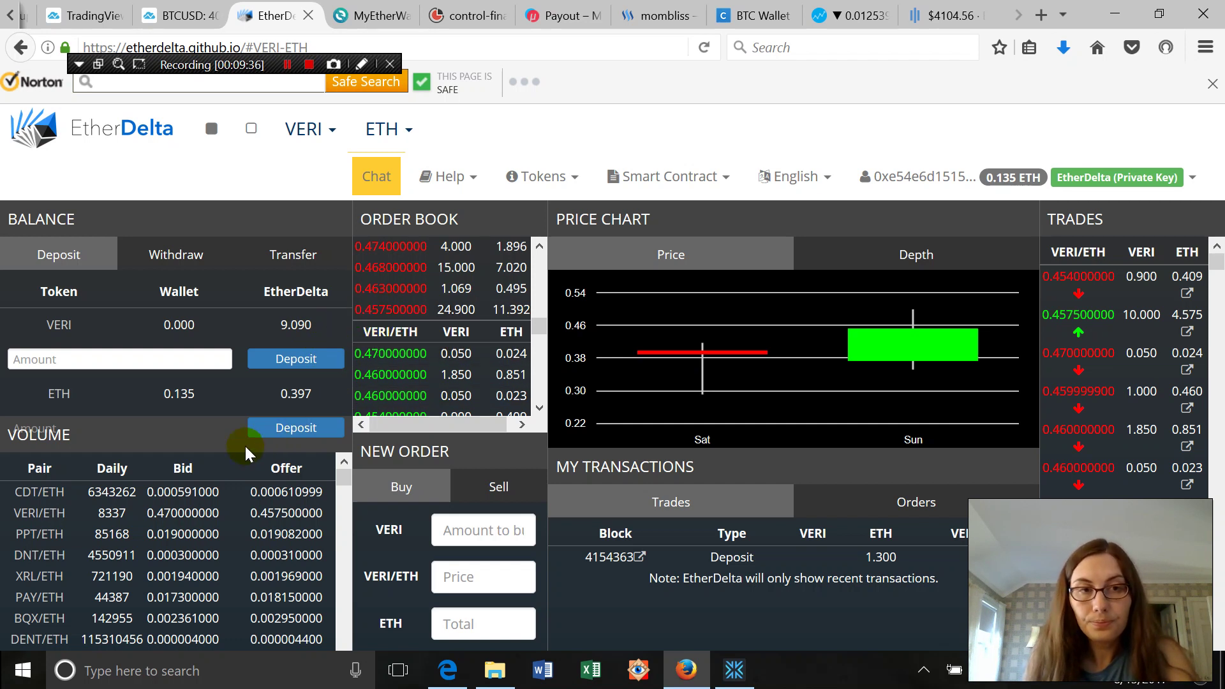
Step: Place a PAY/ETH buy order for 22 PAY at 0.0174 ETH, totalling 0.383 ETH
click(30, 599)
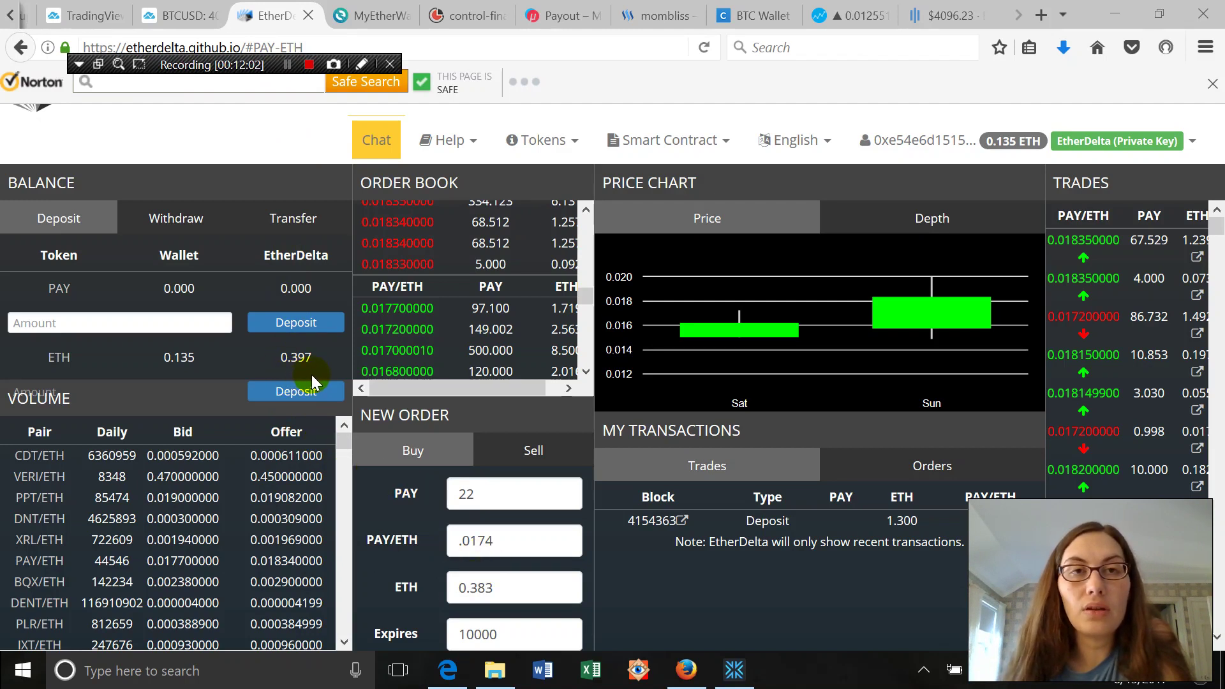
click(503, 495)
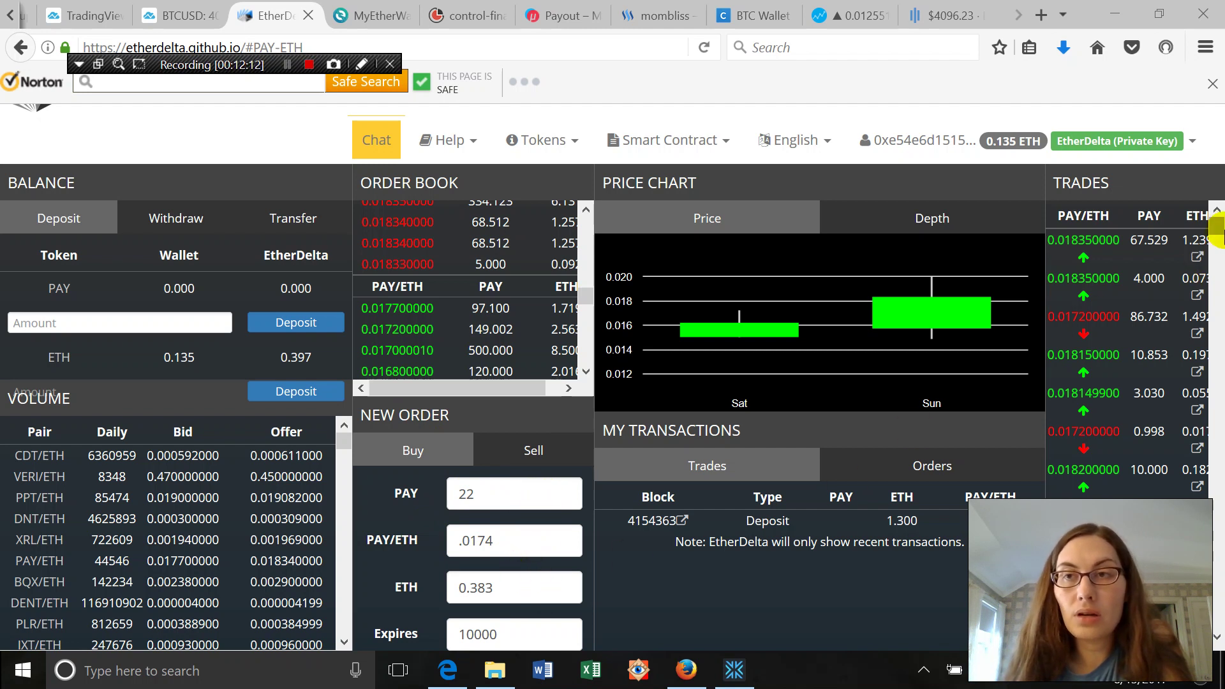
mouse_move(1217, 233)
mouse_down()
mouse_move(1217, 263)
mouse_move(1217, 234)
mouse_up()
click(662, 595)
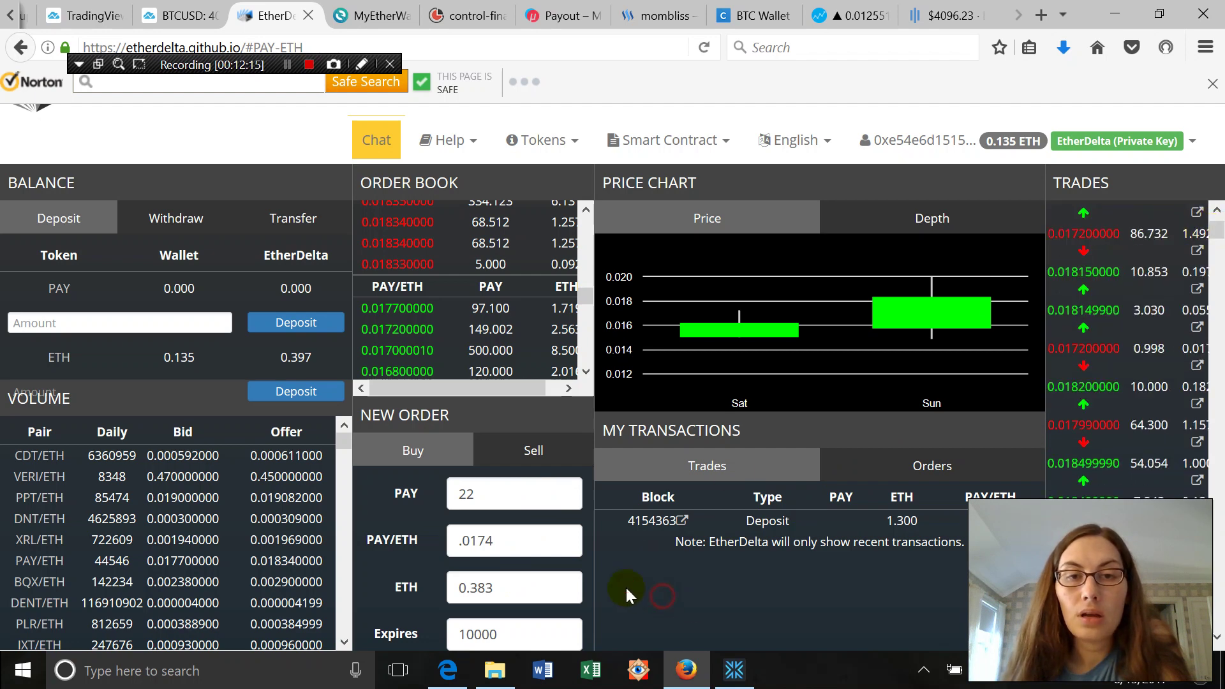
click(505, 541)
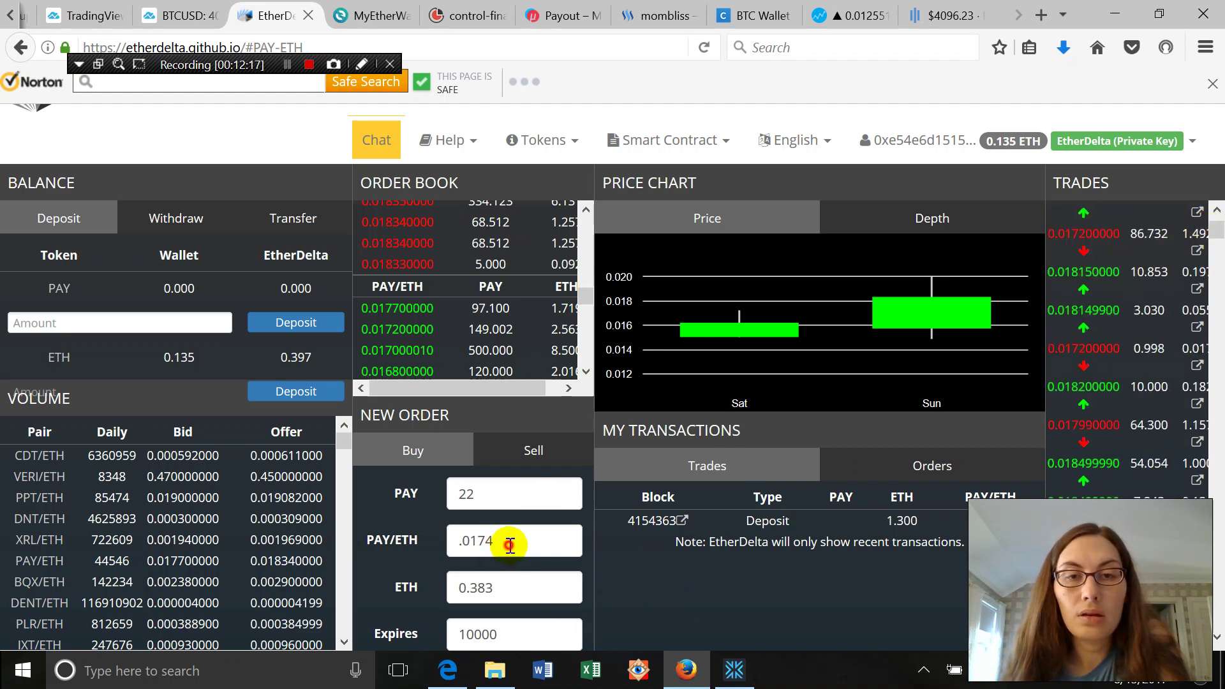
key(Tab)
key(Tab)
key(Tab)
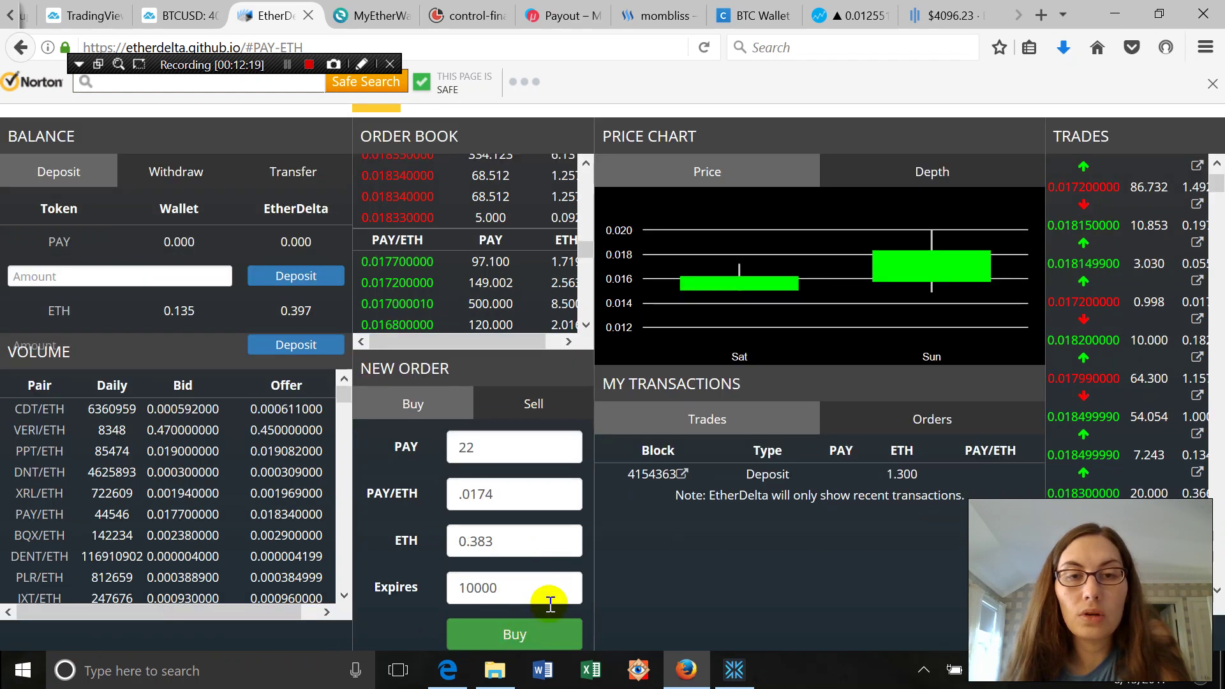
click(508, 635)
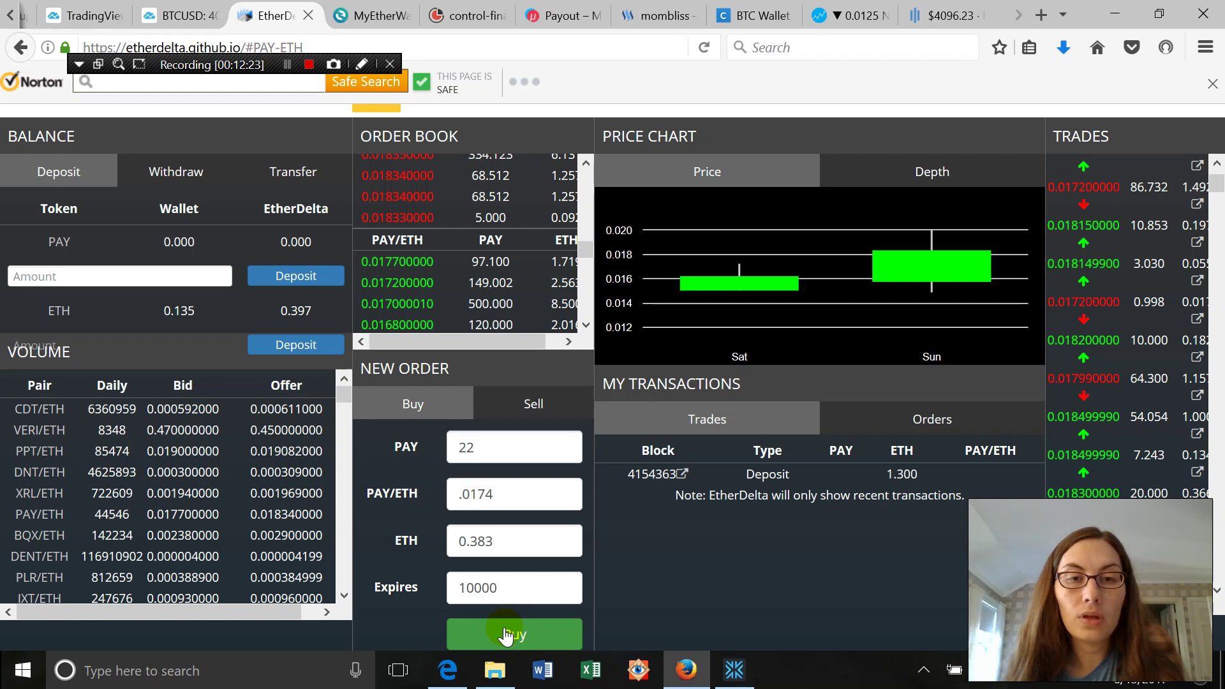